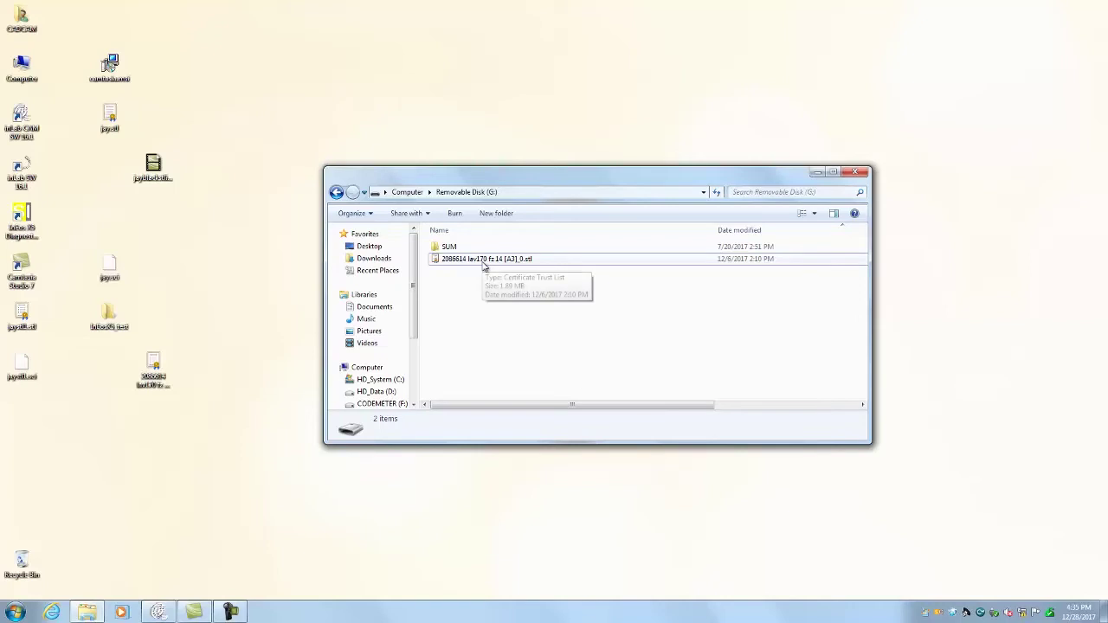
Switch to inLab CAM and create a new job named "3Shape Demo"
left_click(484, 261)
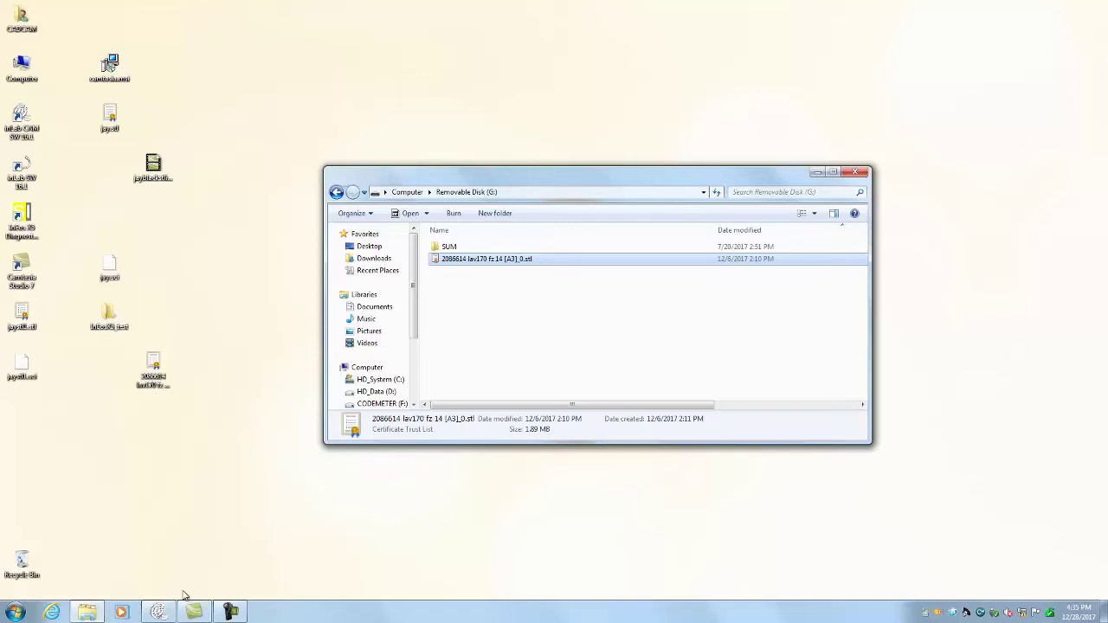
left_click(167, 616)
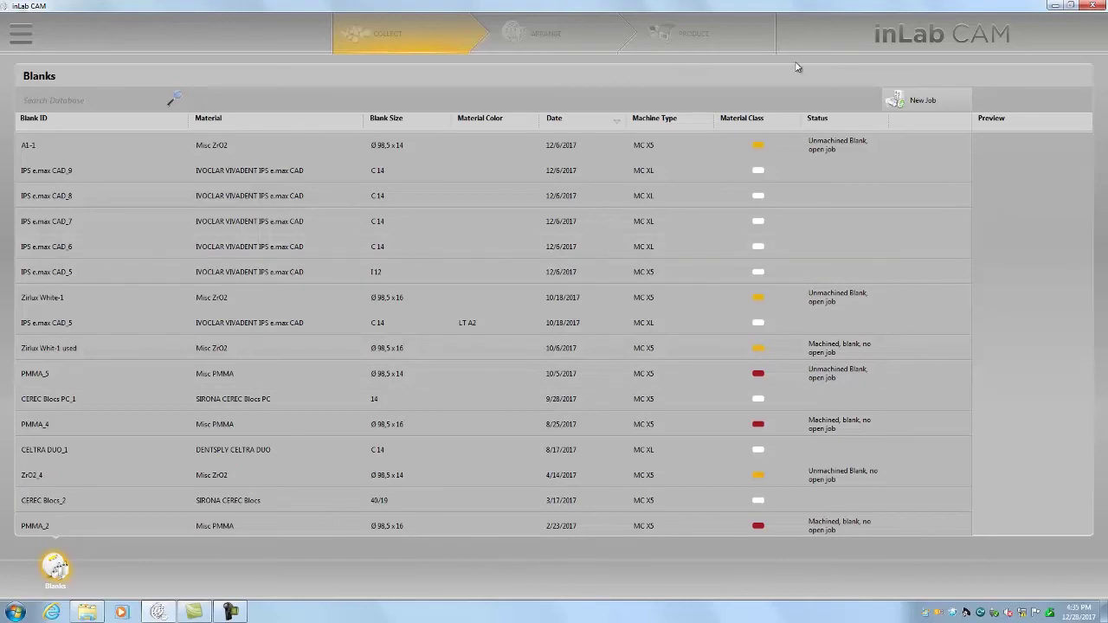
left_click(904, 101)
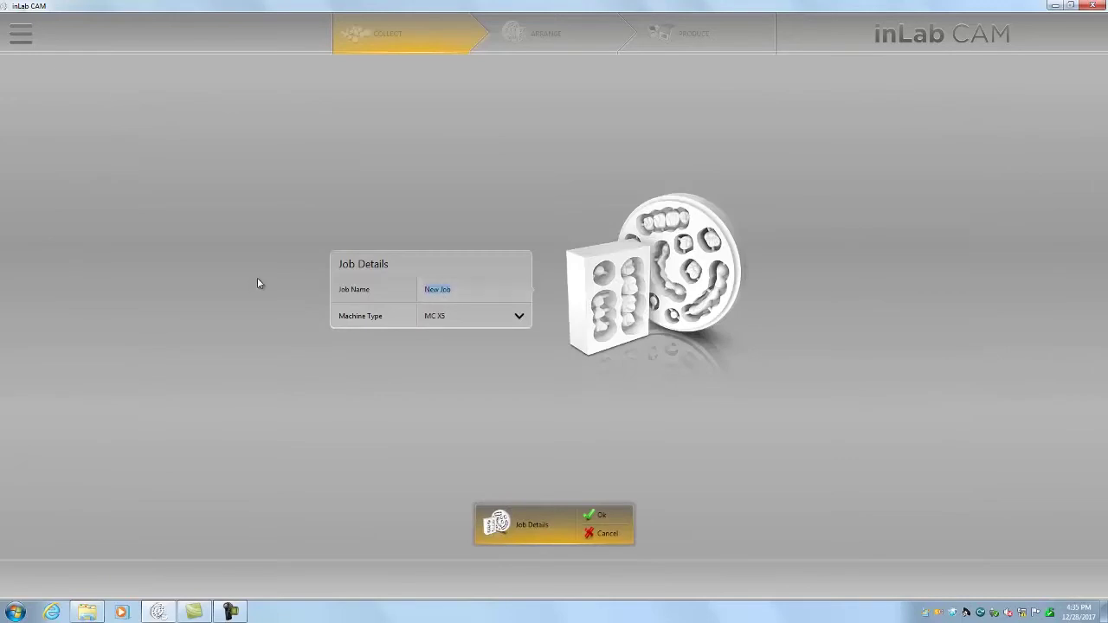
type("3Shape Demo")
left_click(605, 517)
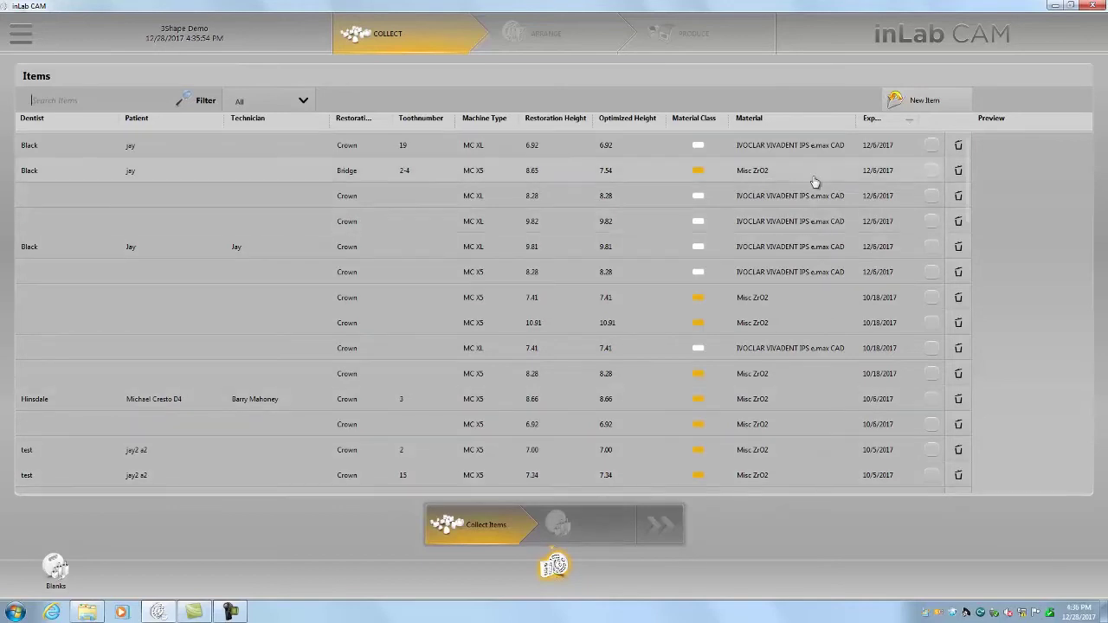
Import the lav170 fz 14 [A3] STL file from Removable Disk (G:) as a new item
left_click(922, 102)
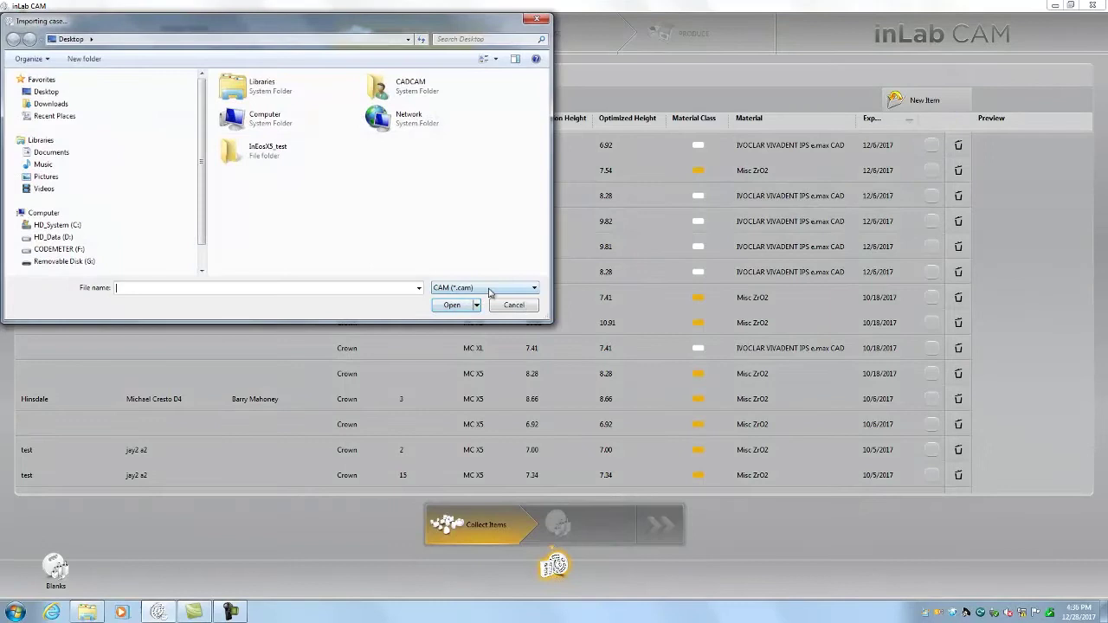
left_click(488, 289)
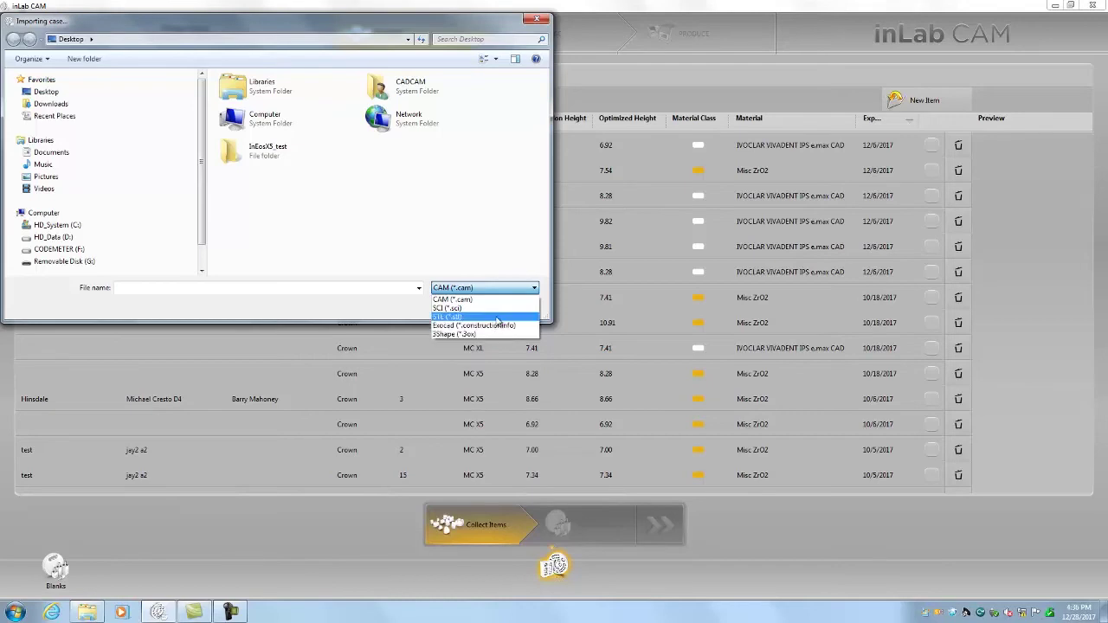
left_click(459, 317)
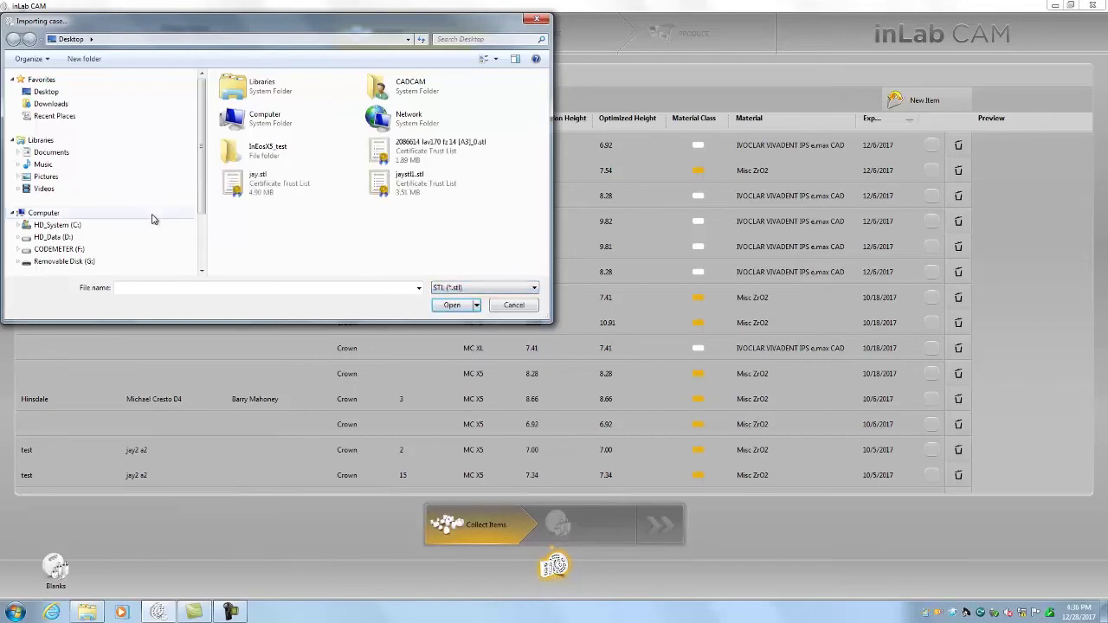
left_click(73, 262)
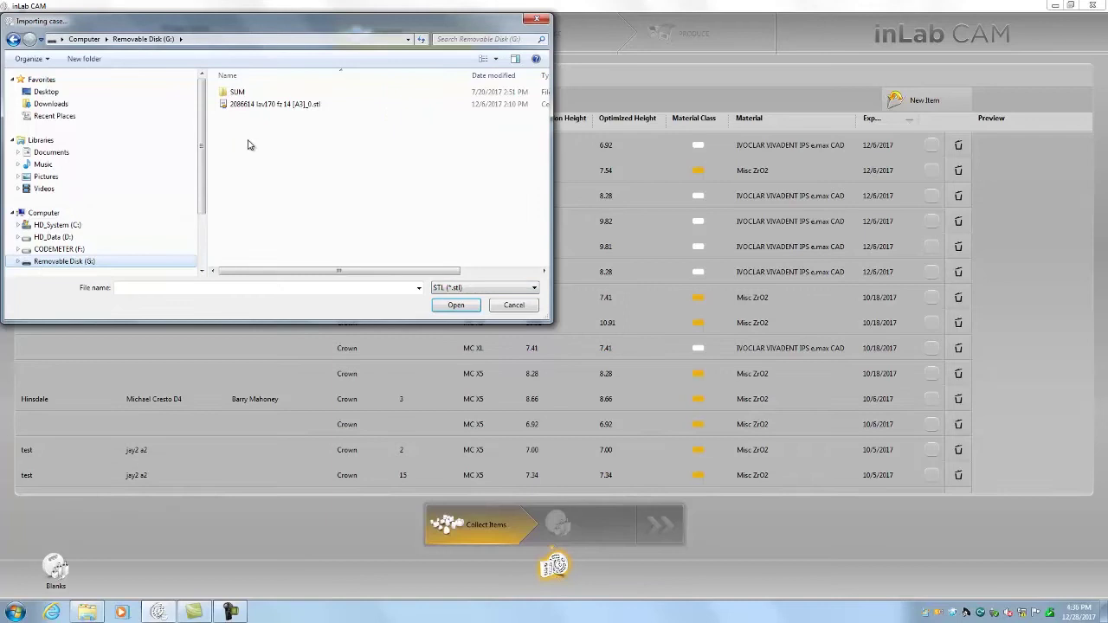
left_click(270, 105)
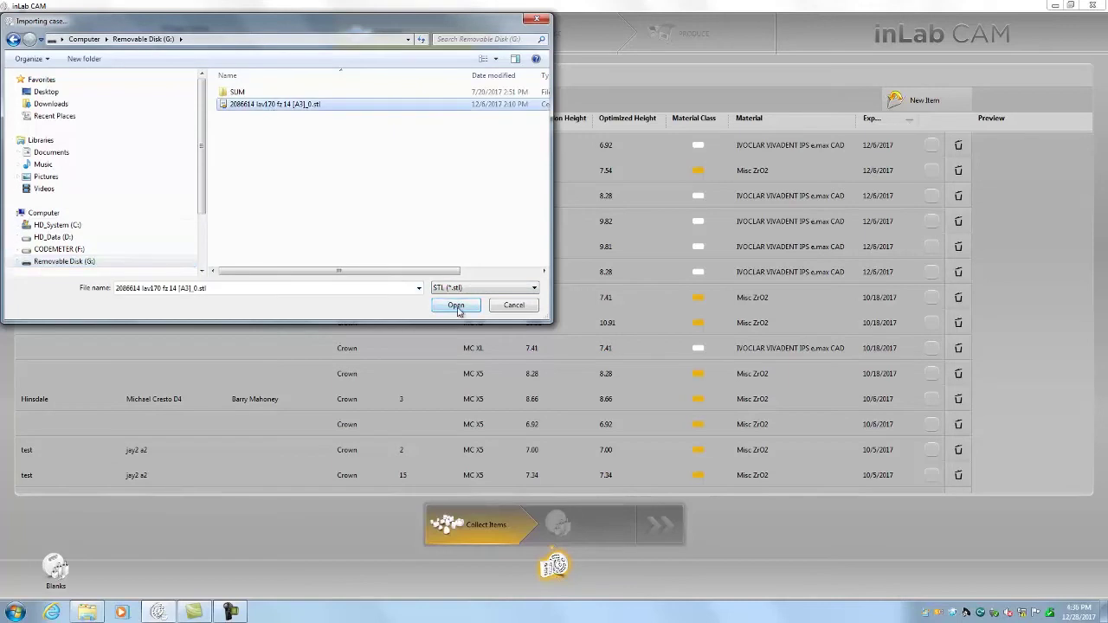
left_click(456, 306)
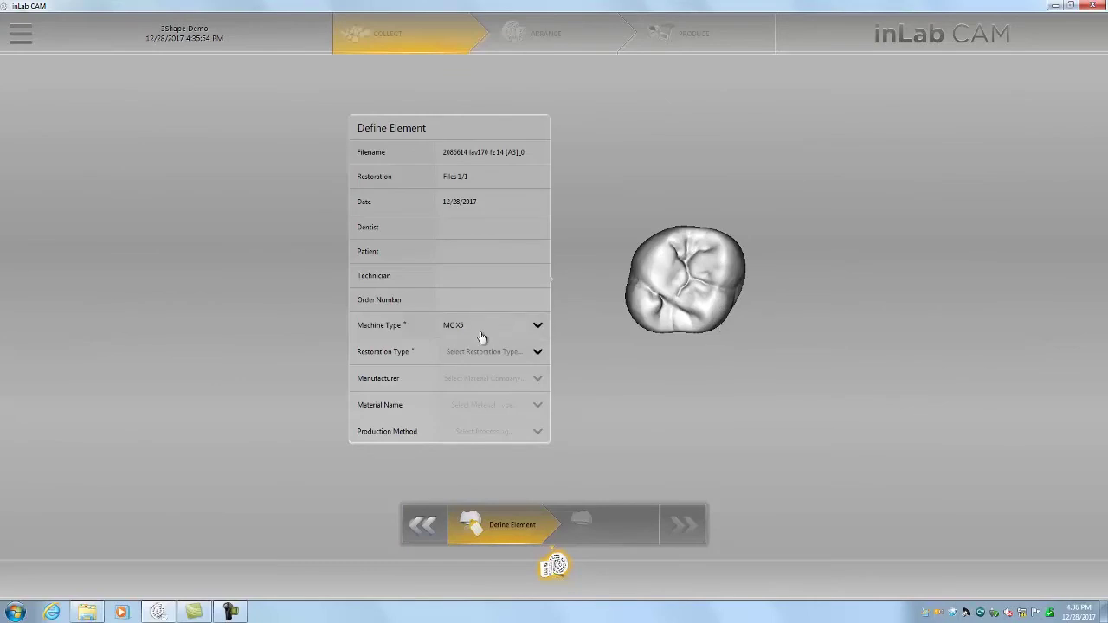
Set the imported element's restoration type to Crown
left_click(459, 361)
left_click(471, 387)
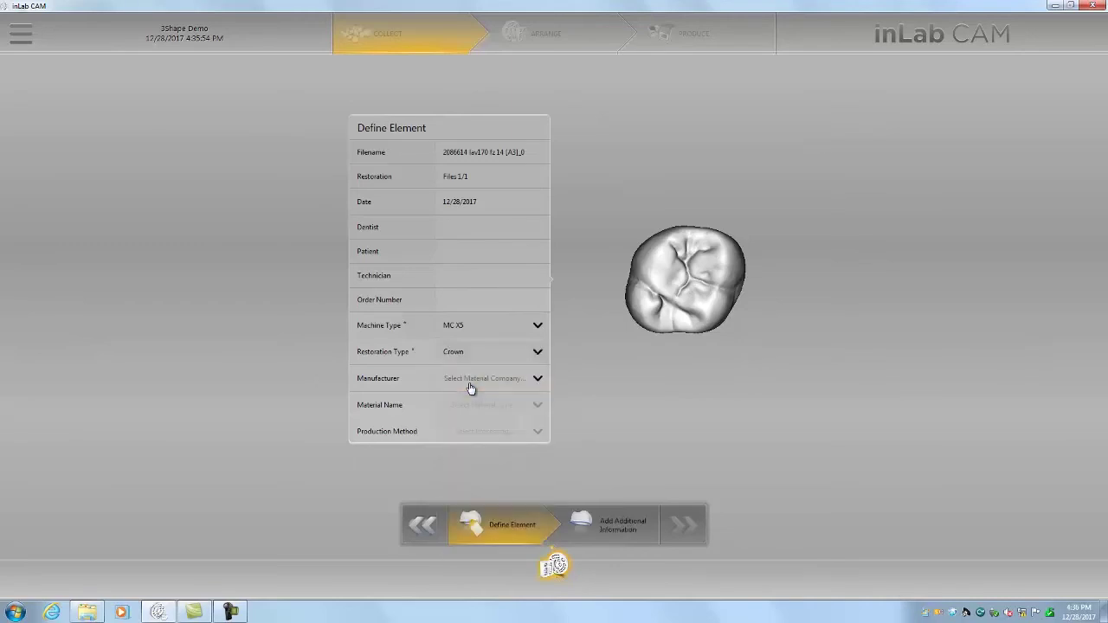
left_click(495, 384)
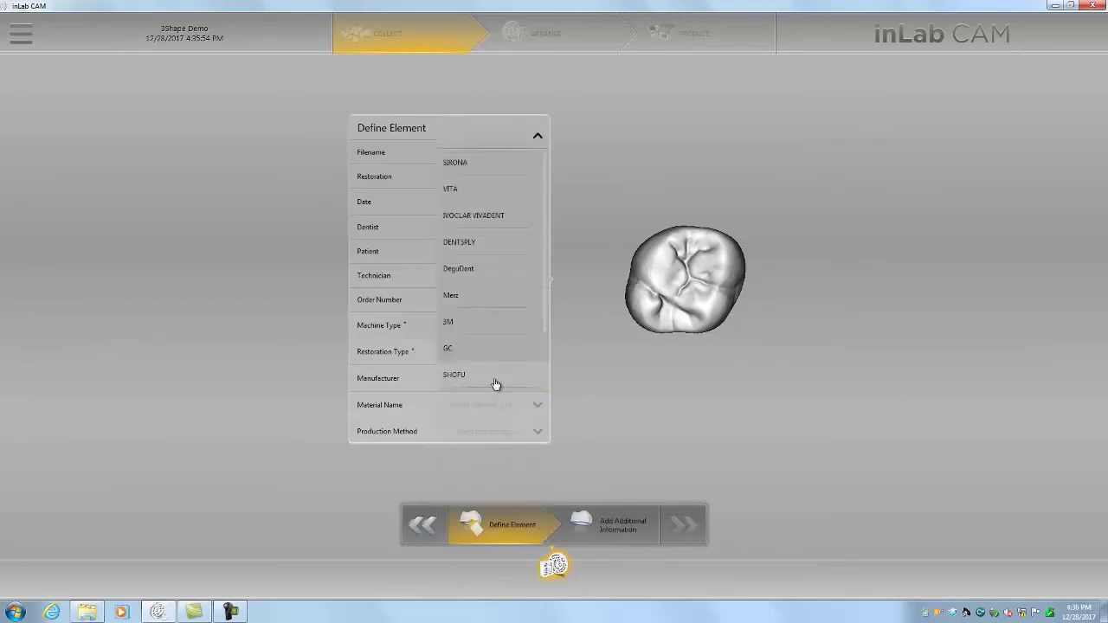
scroll(493, 357, "down", 3)
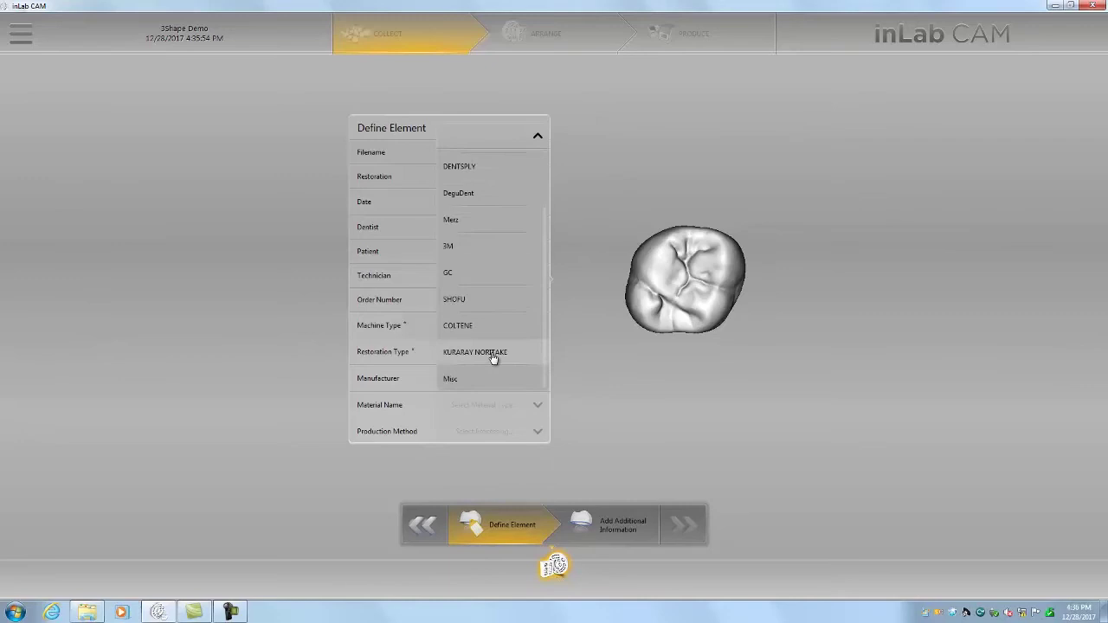
left_click(492, 380)
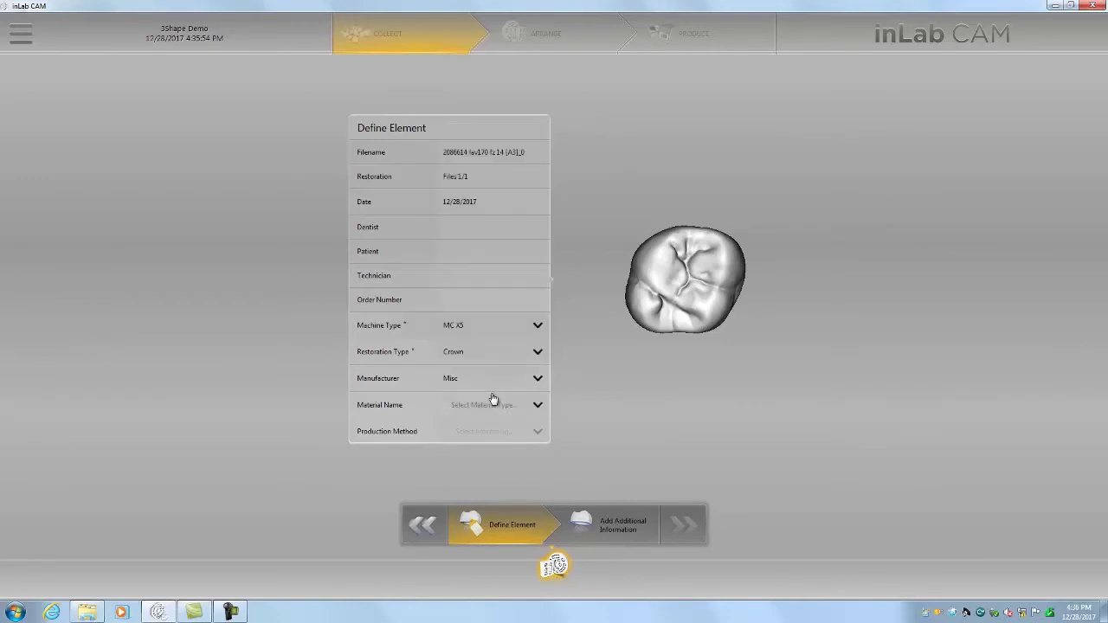
Set the crown's manufacturer to IVOCLAR VIVADENT and its material to IPS e.max CAD
left_click(485, 384)
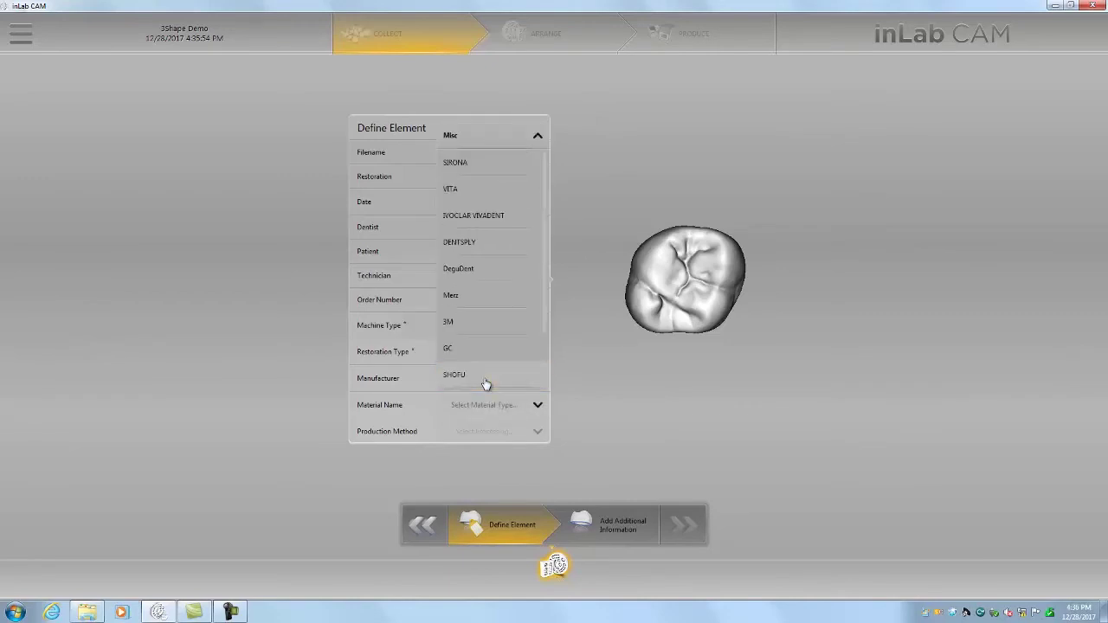
left_click(508, 223)
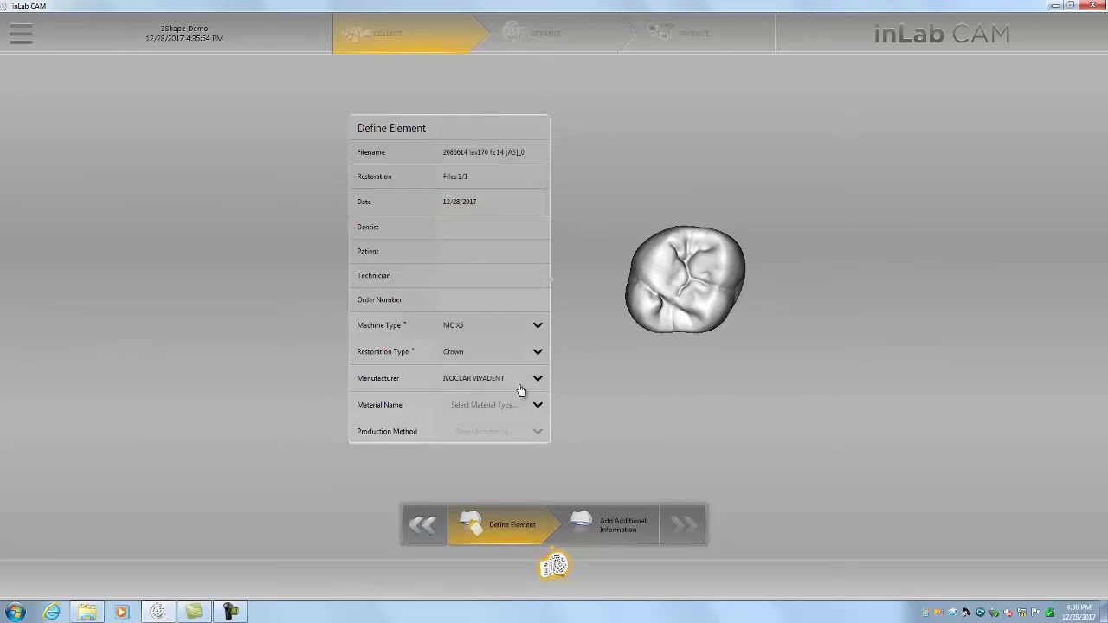
left_click(492, 385)
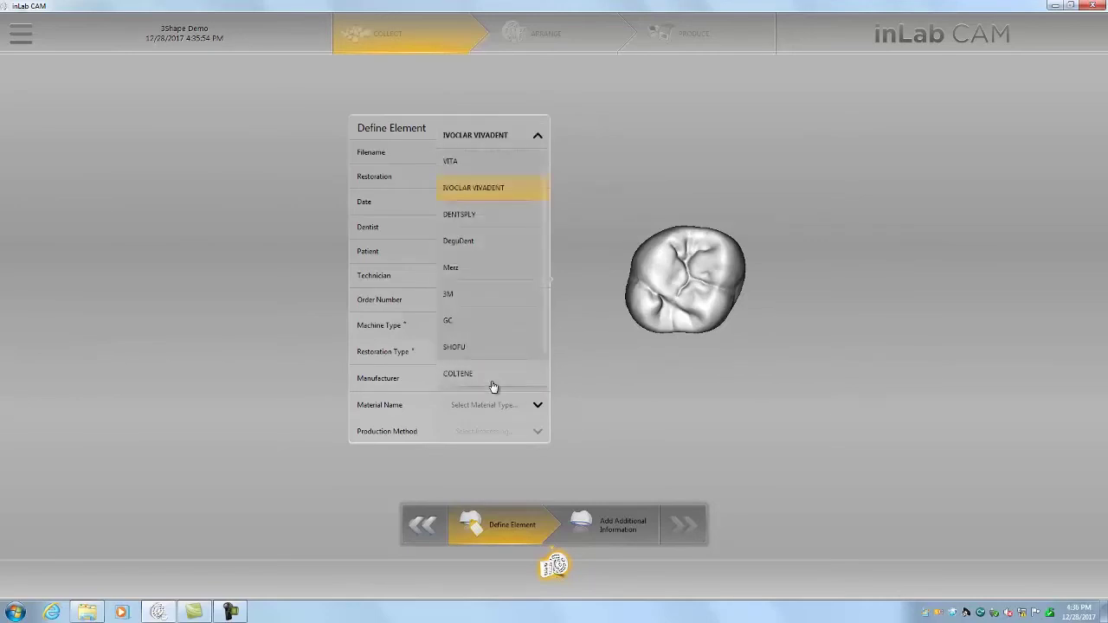
left_click(477, 196)
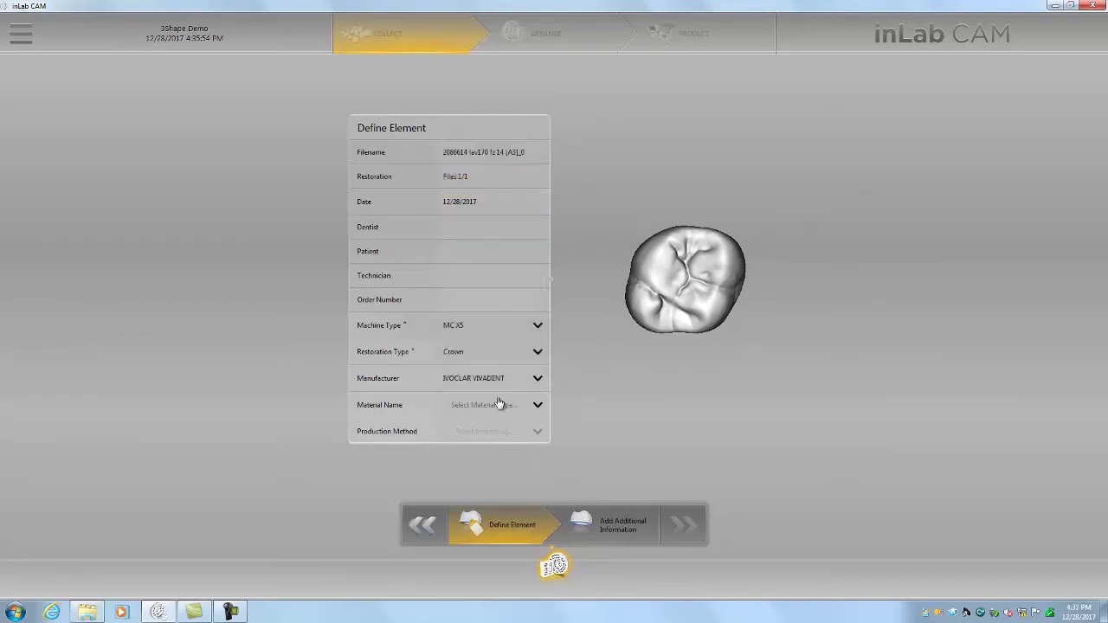
left_click(499, 406)
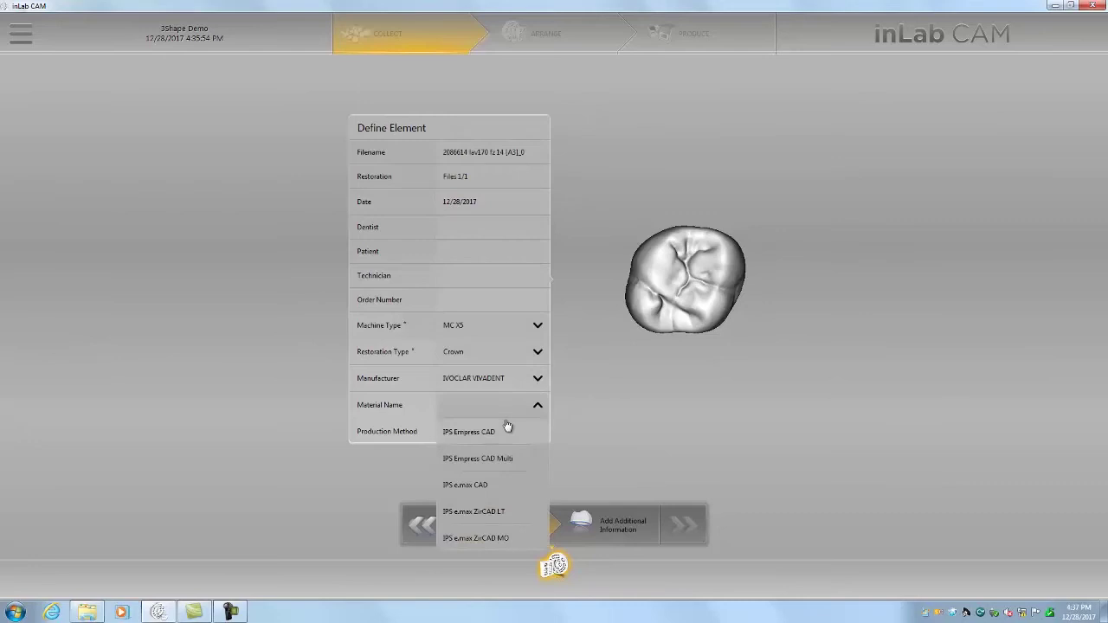
left_click(500, 487)
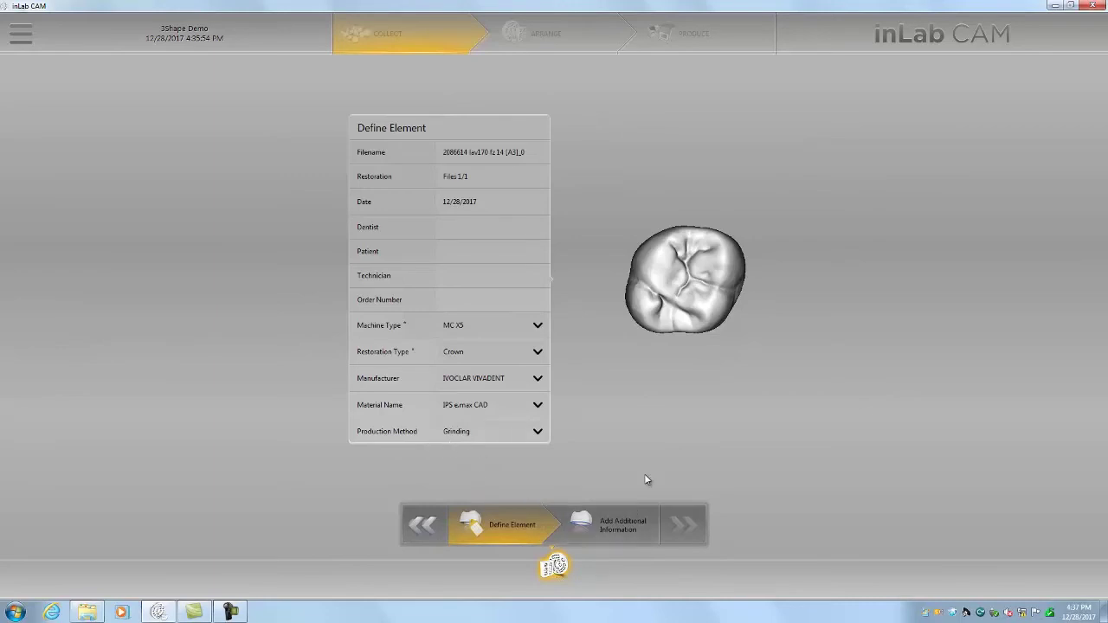
Trace a closed margin line around the inner edge of the crown and add the crown to the job's items
left_click(632, 529)
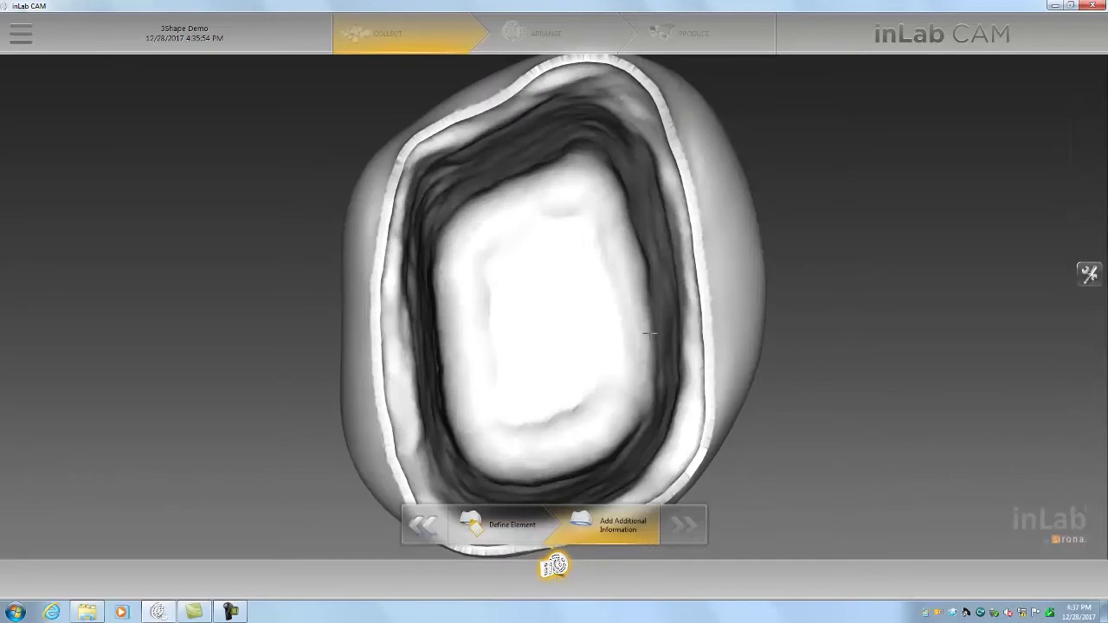
left_click(684, 188)
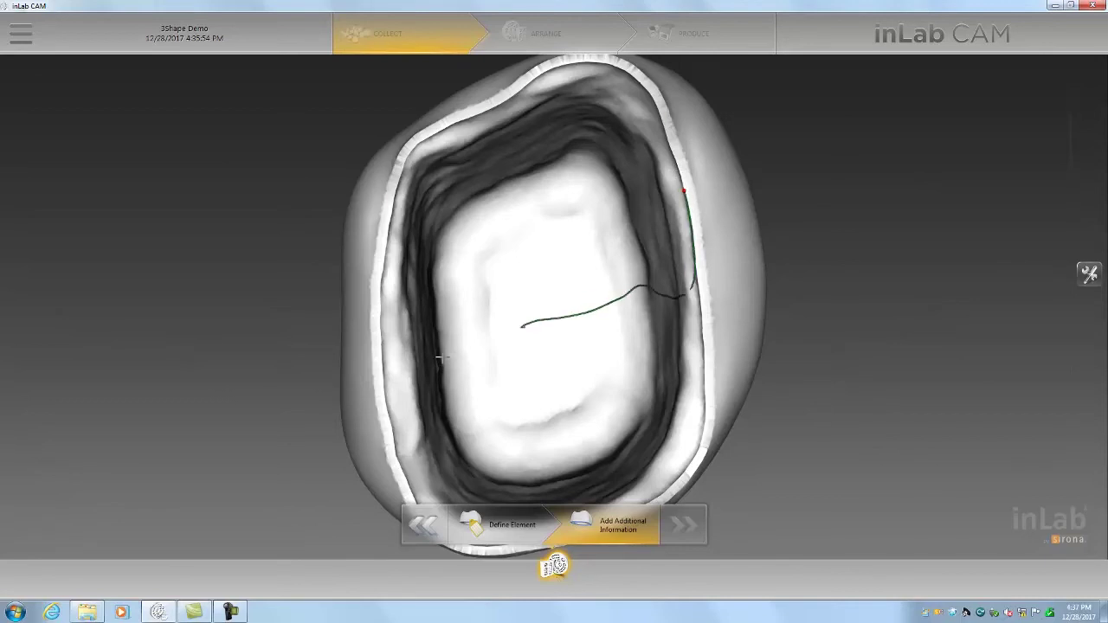
left_click(380, 342)
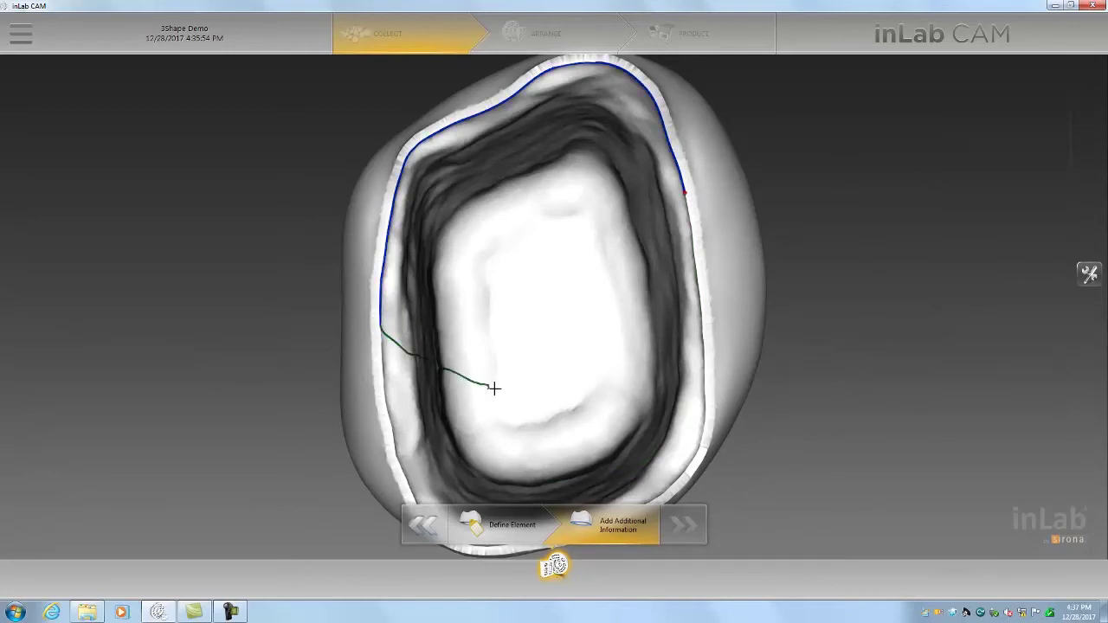
left_click(665, 491)
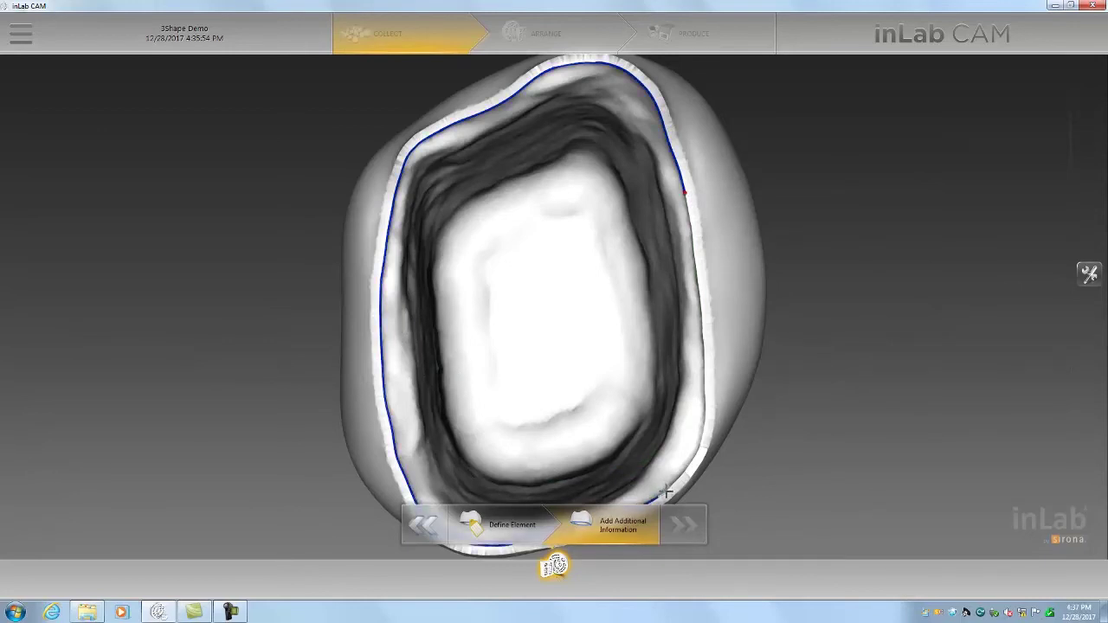
left_click(685, 187)
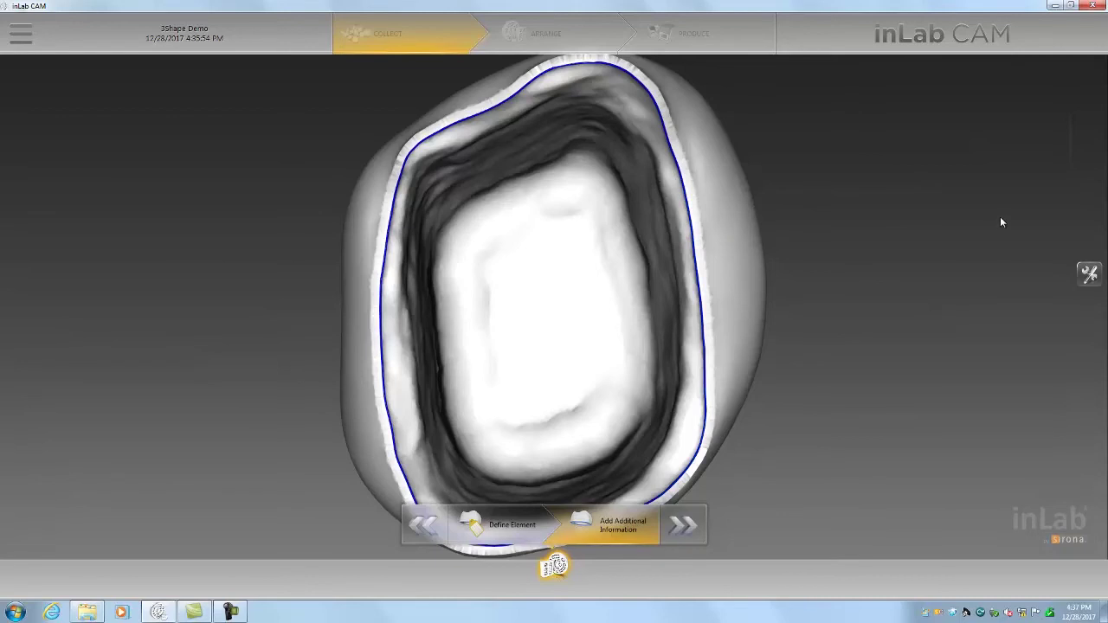
left_click(702, 528)
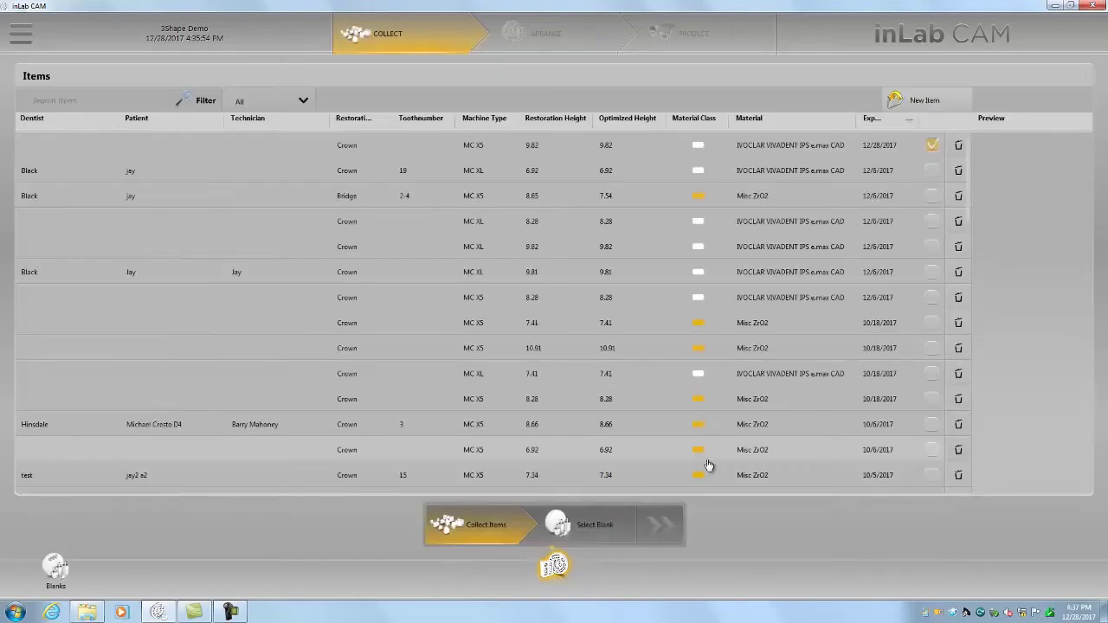
Proceed to blank selection for the crown, declining automatic computation of suitable materials
left_click(609, 526)
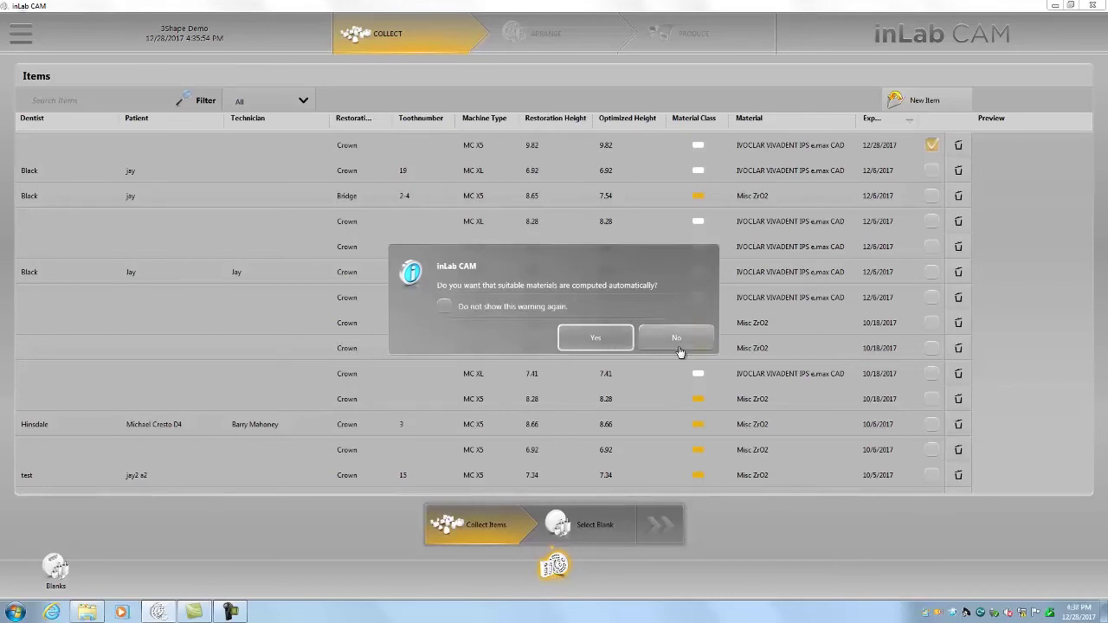
left_click(682, 343)
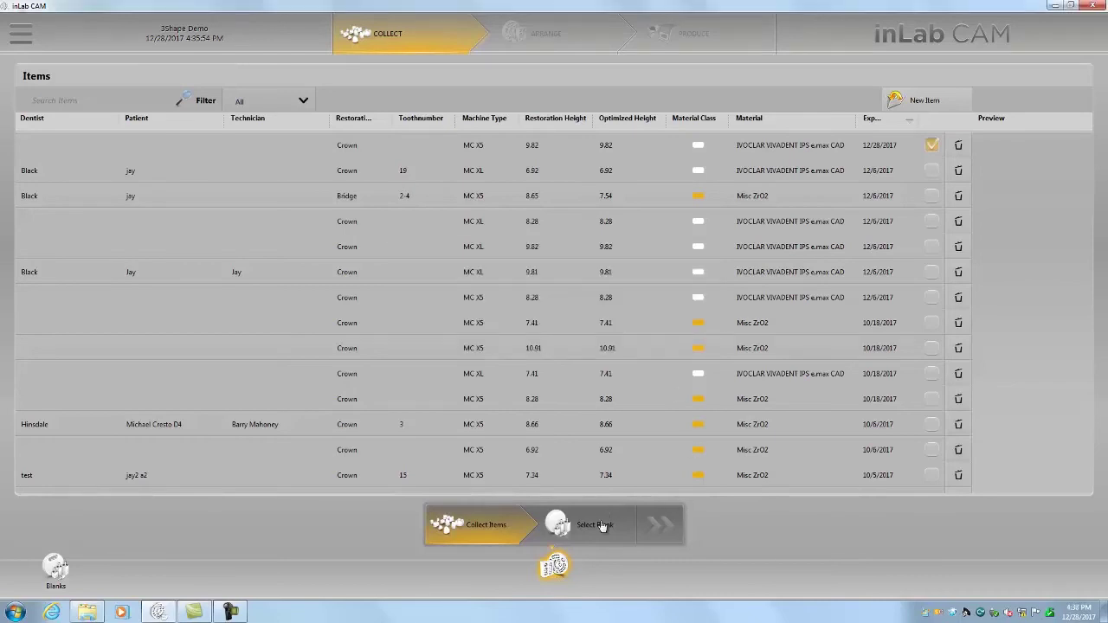
left_click(674, 526)
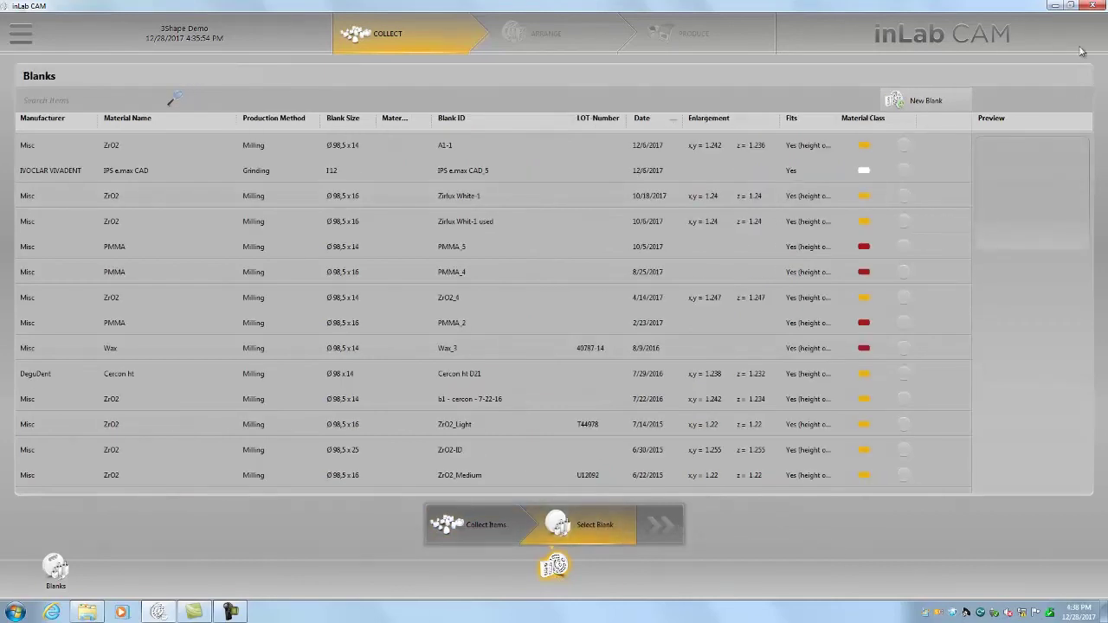
Create a new blank with manufacturer IVOCLAR VIVADENT and material IPS e.max CAD
left_click(916, 109)
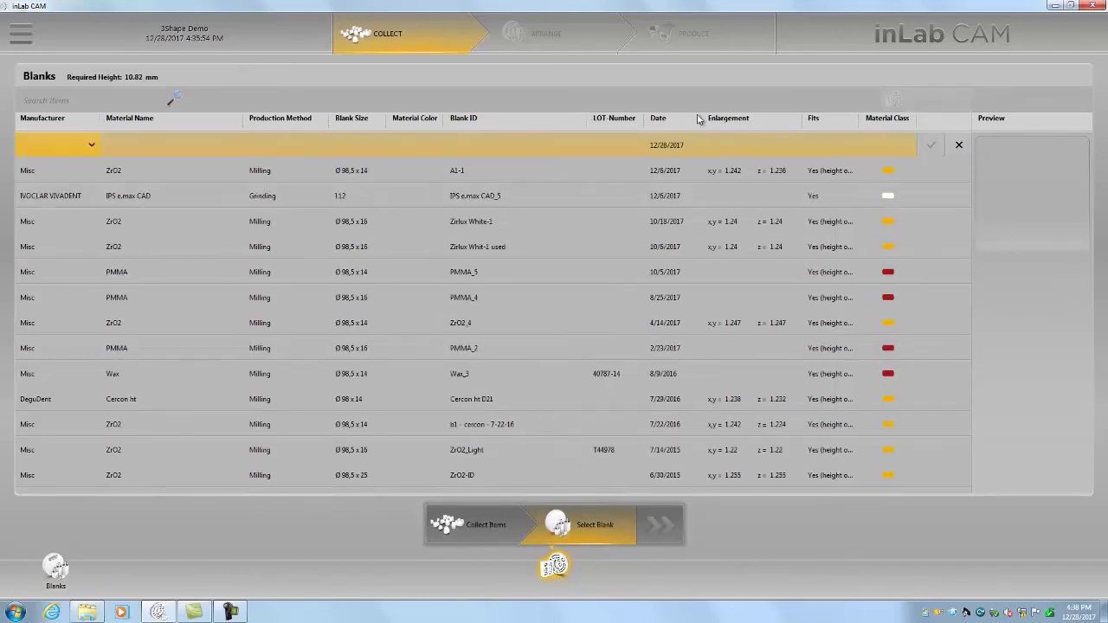
left_click(90, 145)
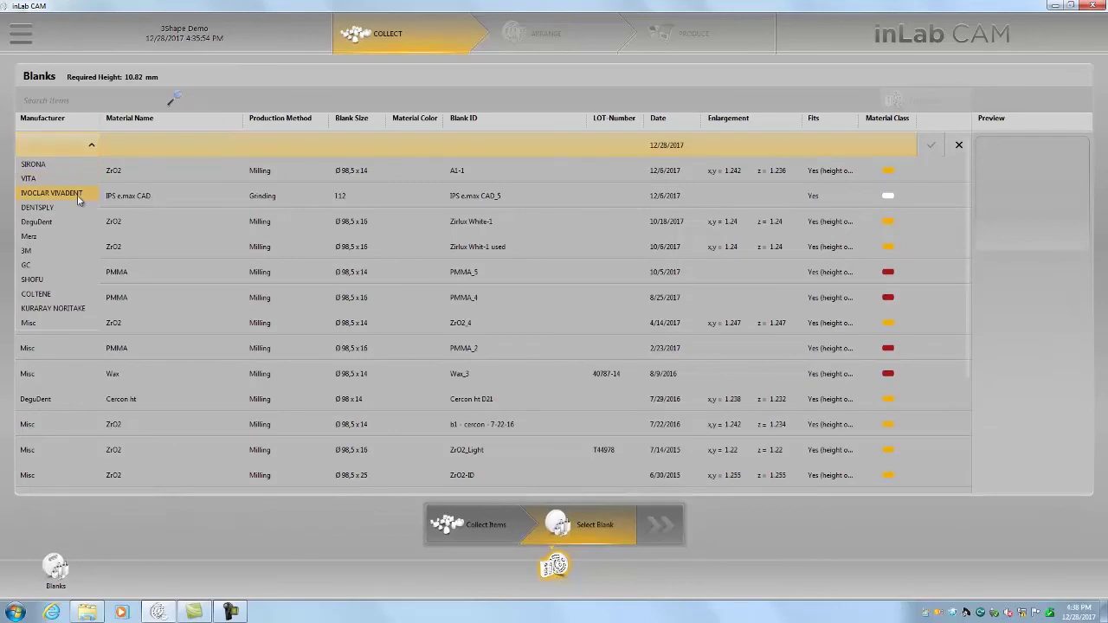
left_click(77, 195)
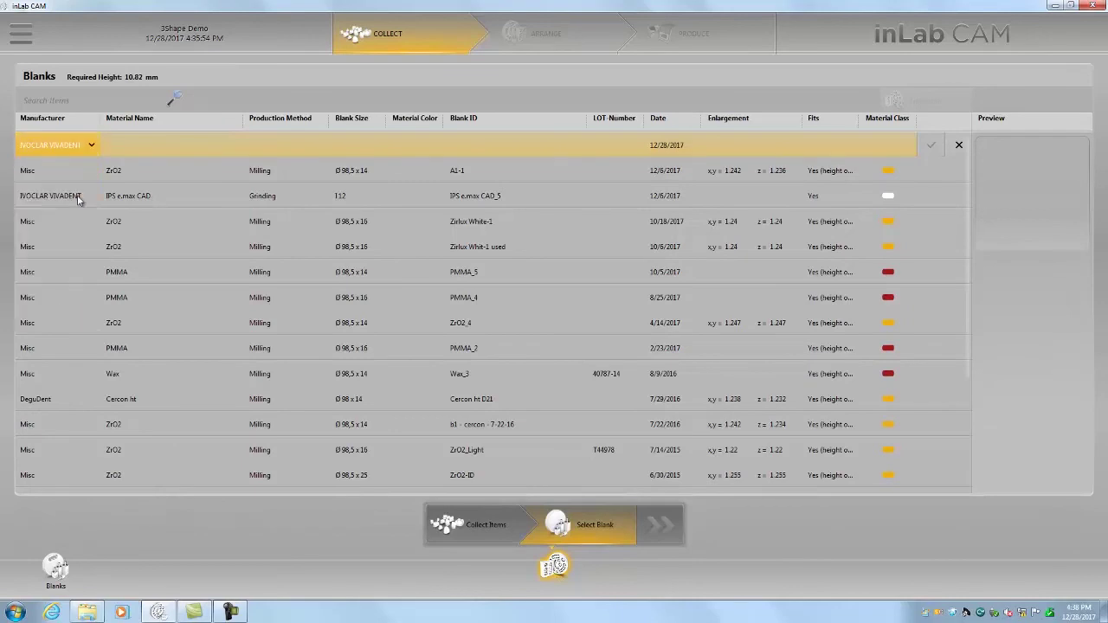
left_click(193, 152)
left_click(194, 195)
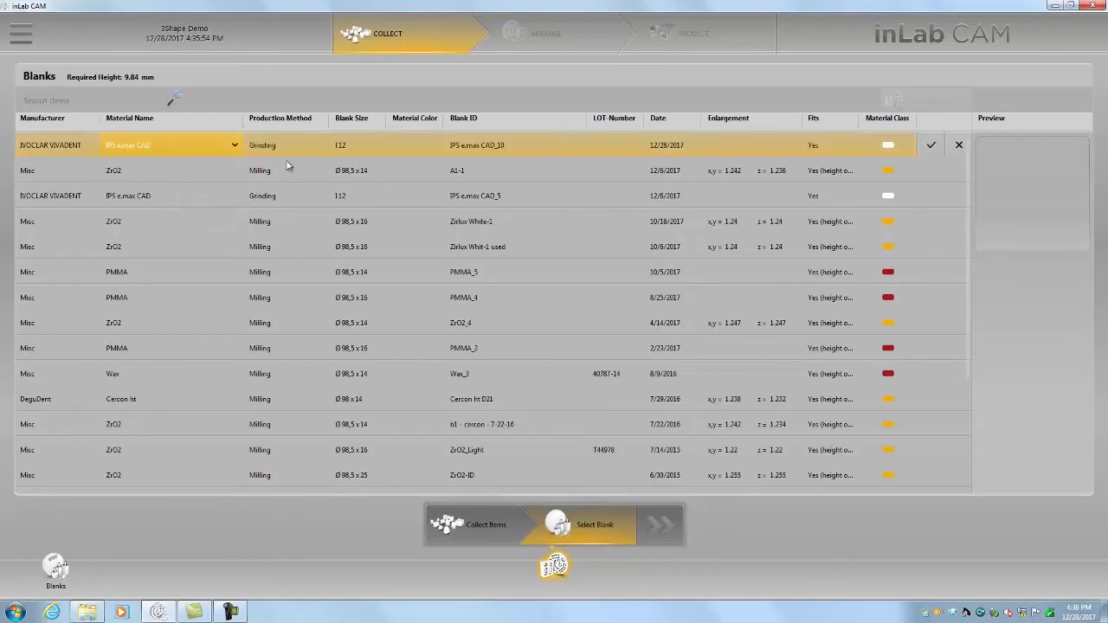
Set the new blank's size to C 14 and its material color to HT B2, and save the blank
left_click(366, 148)
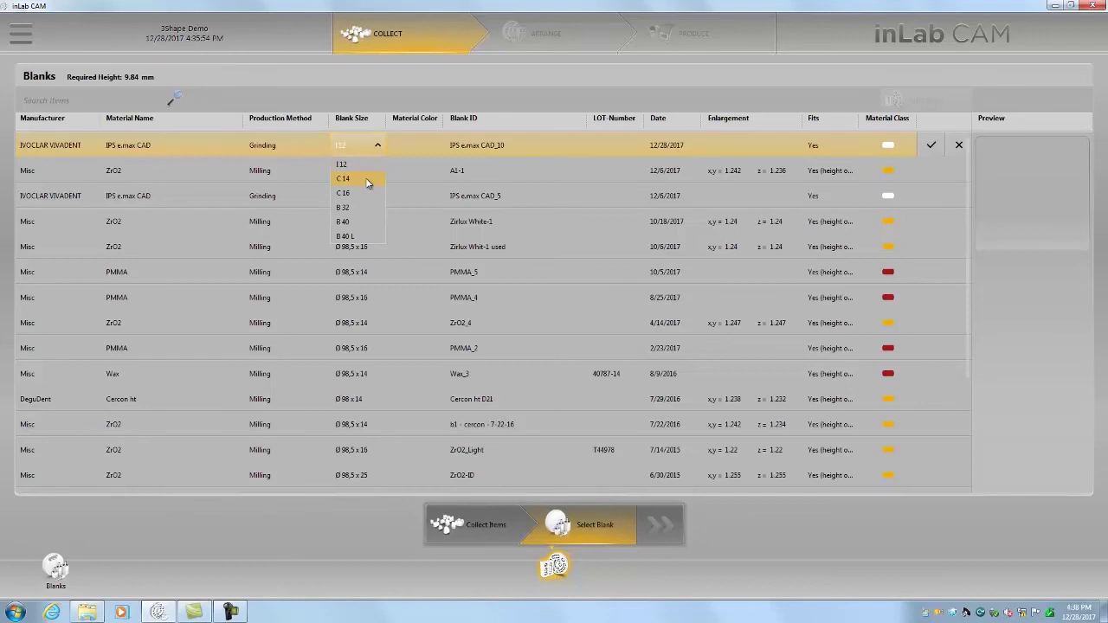
left_click(366, 183)
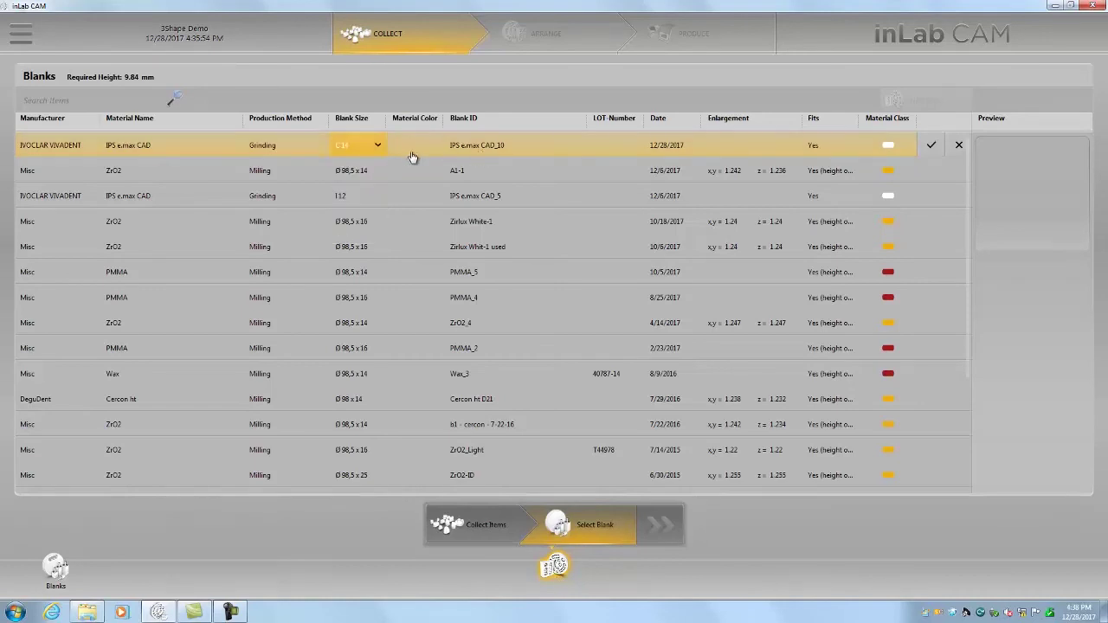
left_click(411, 155)
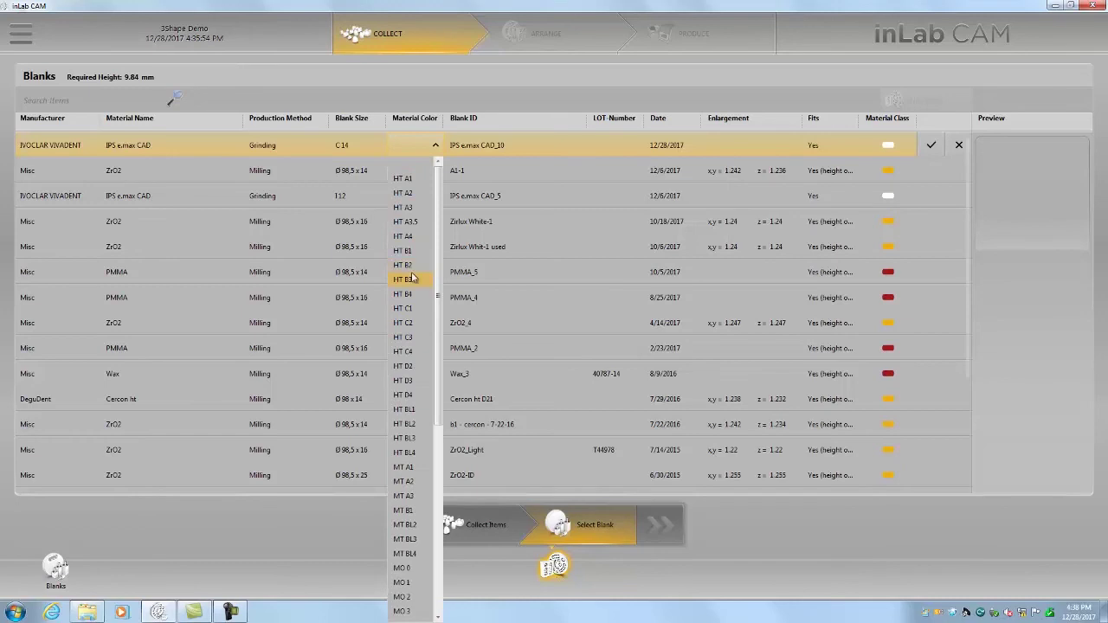
left_click(413, 273)
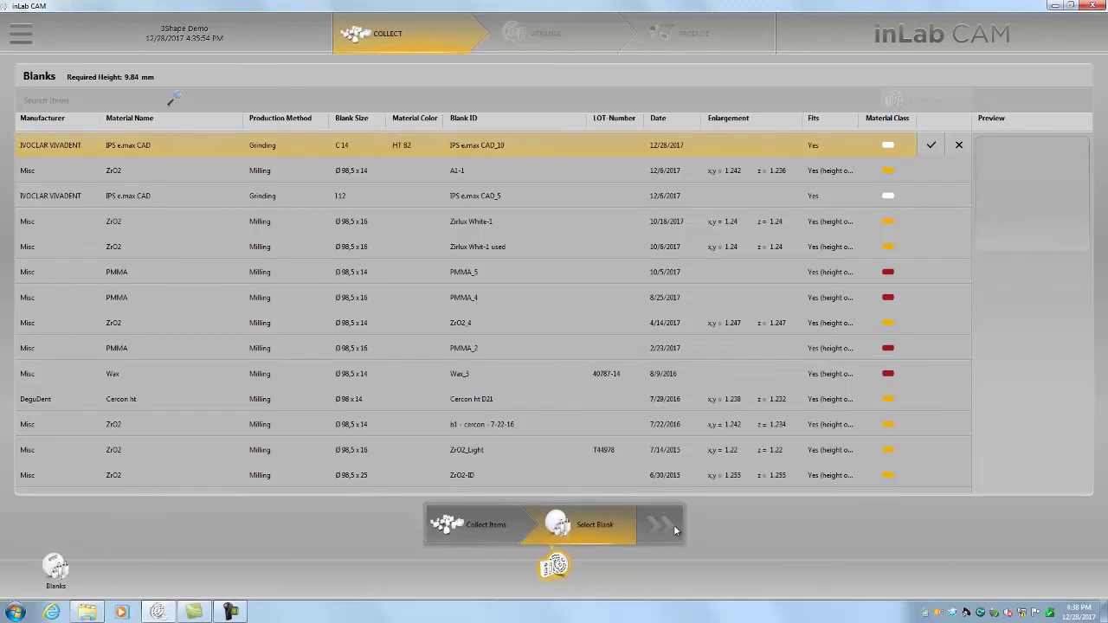
left_click(933, 146)
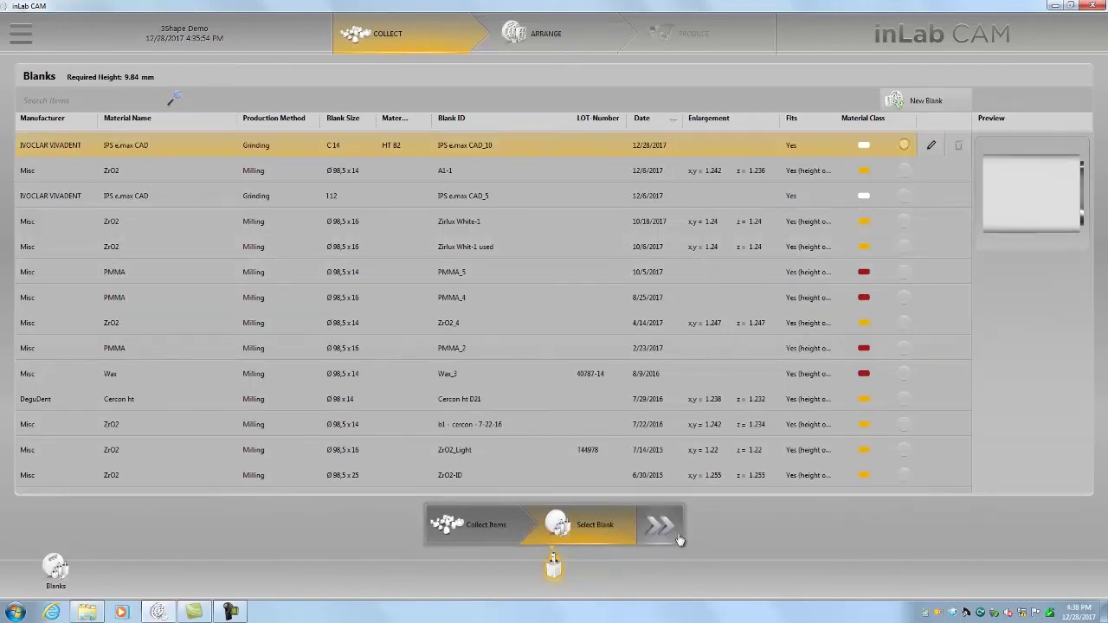
Proceed to arranging the crown in the selected block and shift it slightly toward the block's holder
left_click(662, 528)
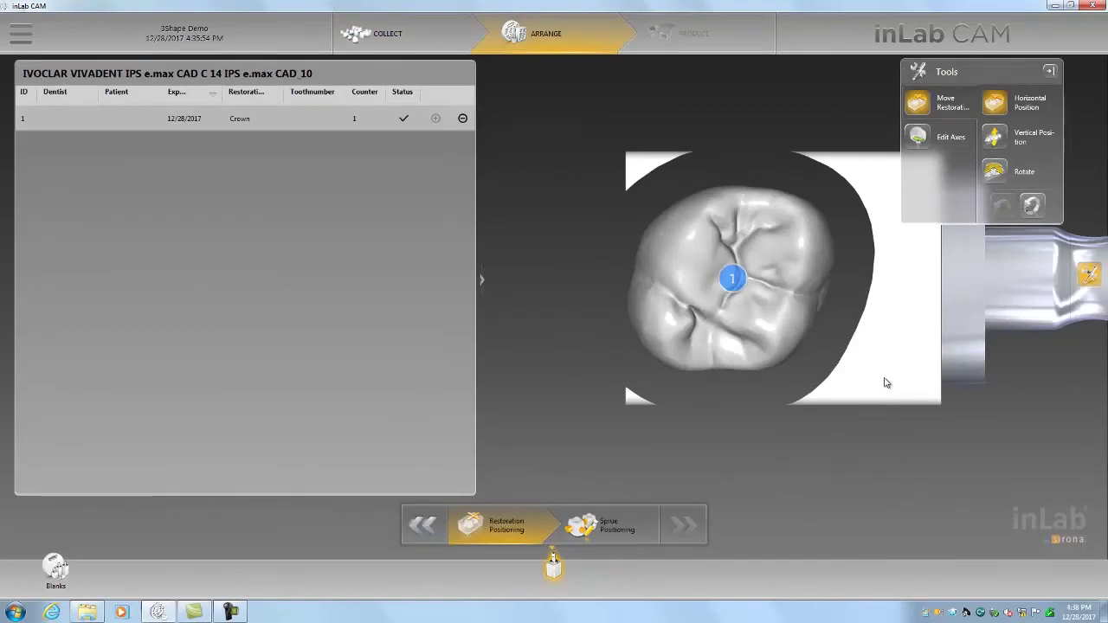
mouse_move(701, 264)
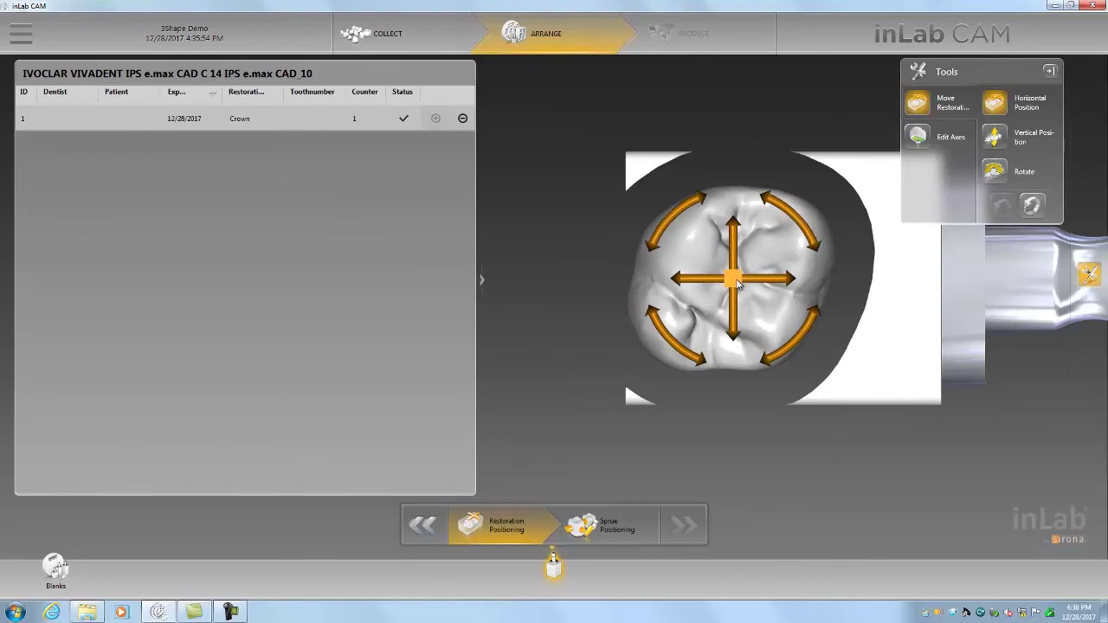
left_click_drag(742, 284, 763, 275)
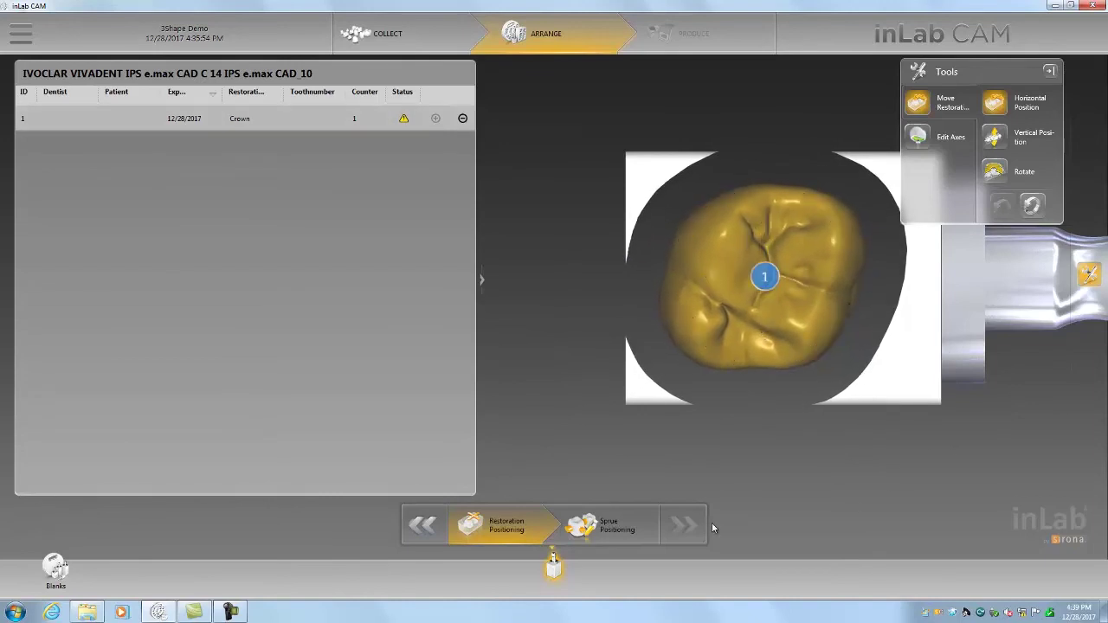
Proceed to sprue positioning, inspect the sprue on the crown, and continue to the production preview
left_click(625, 527)
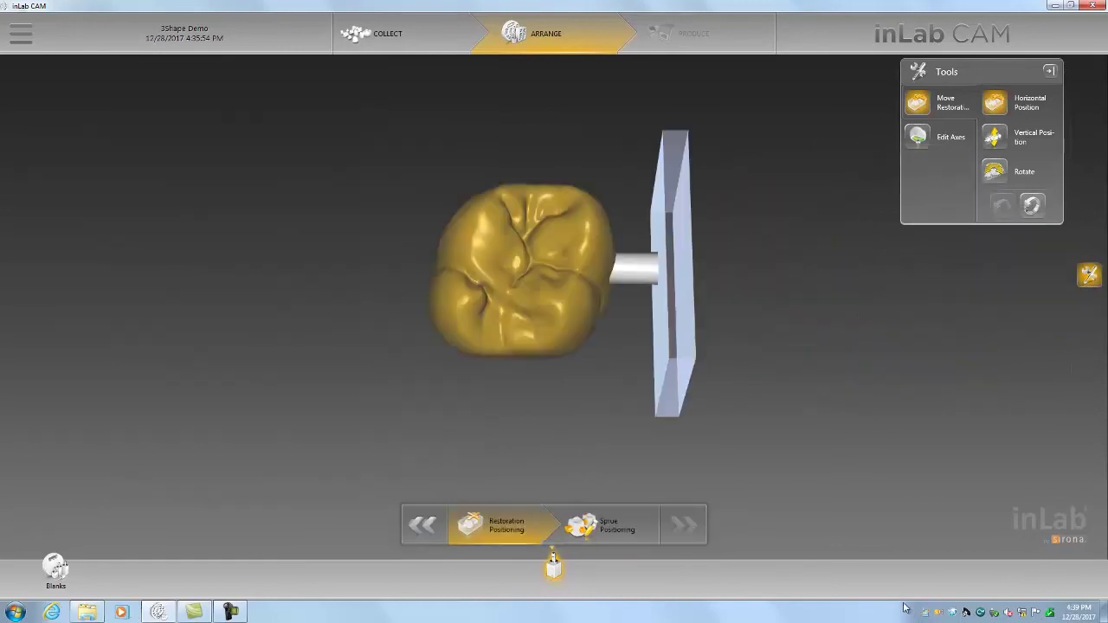
middle_click_drag(689, 374, 668, 226)
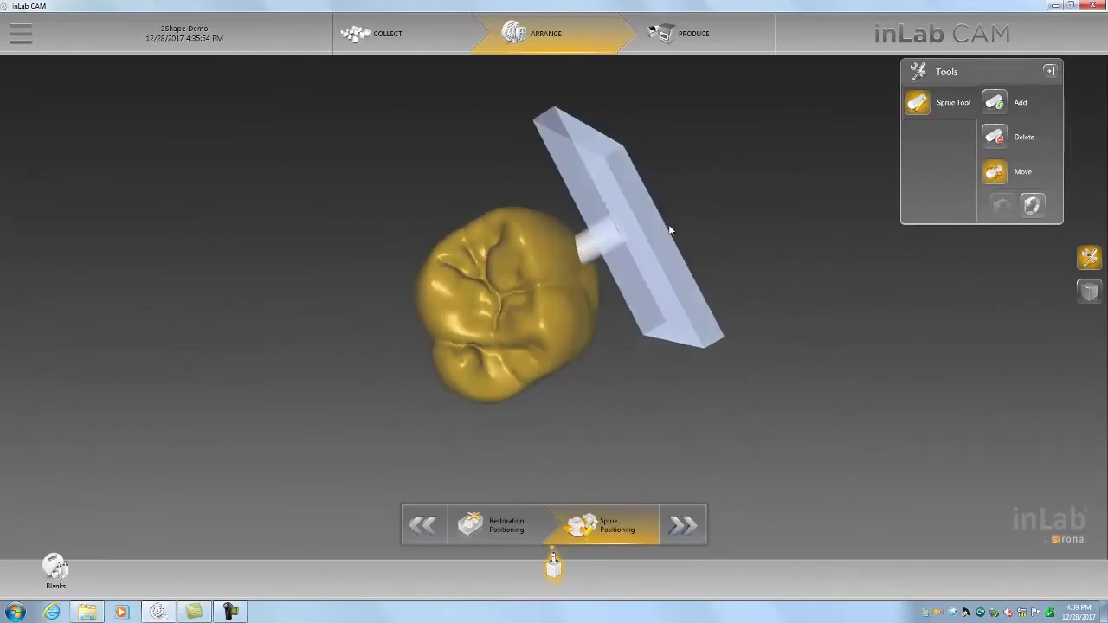
left_click(700, 522)
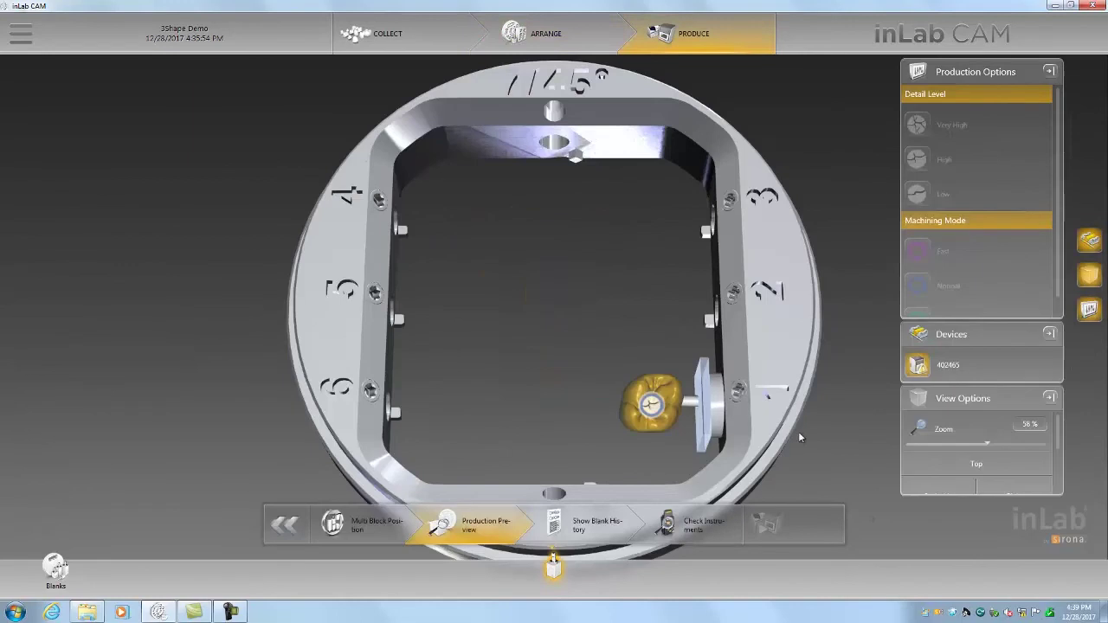
scroll(483, 297, "down", 3)
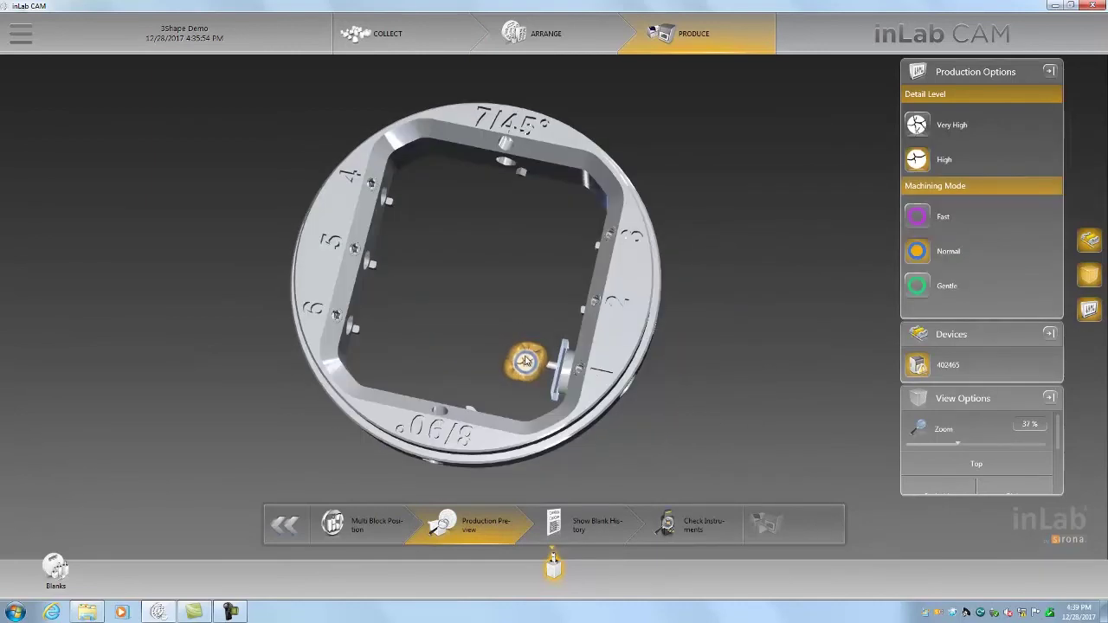
Switch the crown's detail level to Very High and back to High
right_click(526, 360)
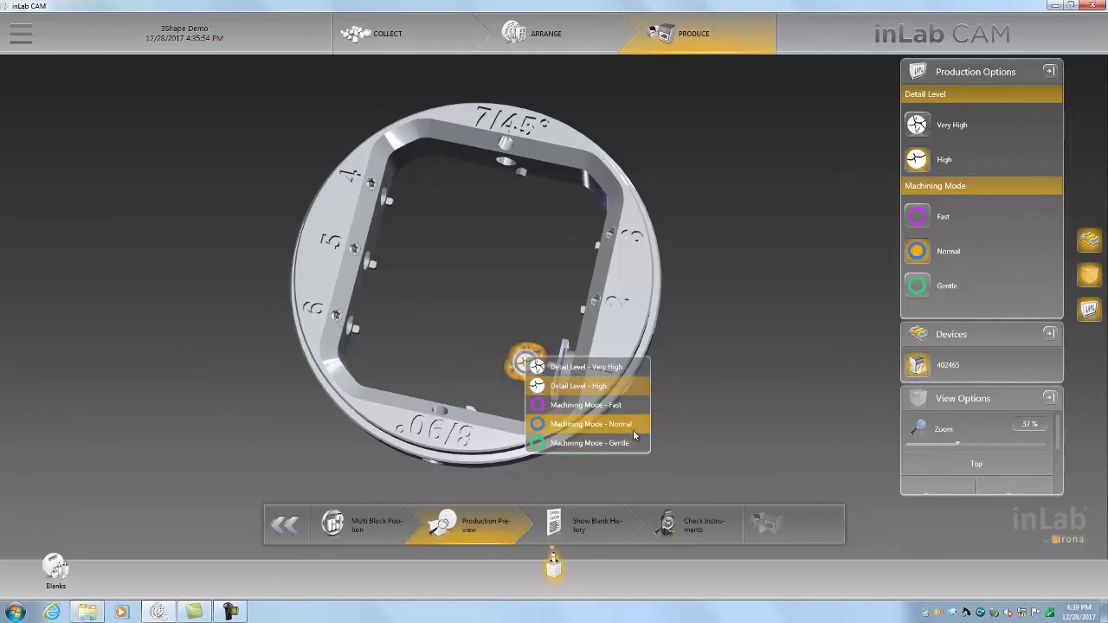
left_click(625, 370)
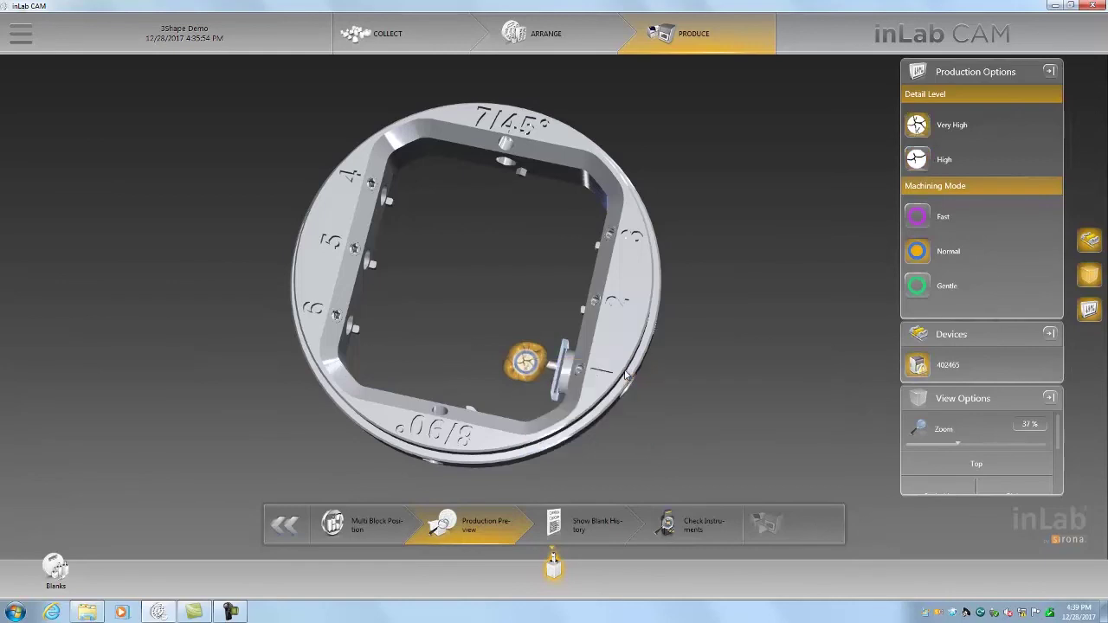
left_click(526, 364)
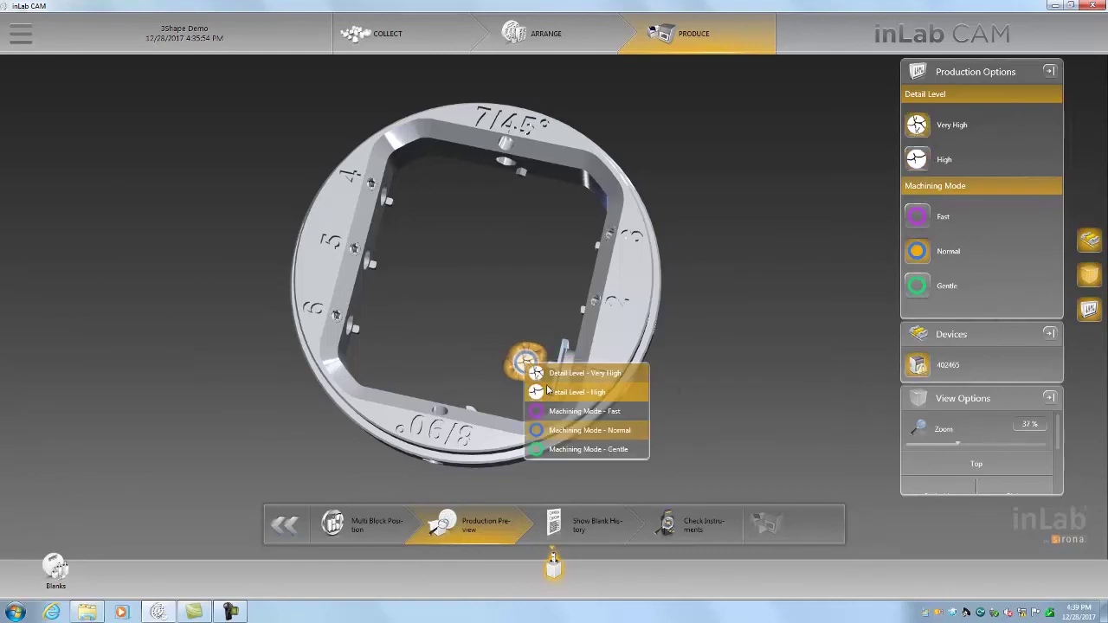
left_click(550, 391)
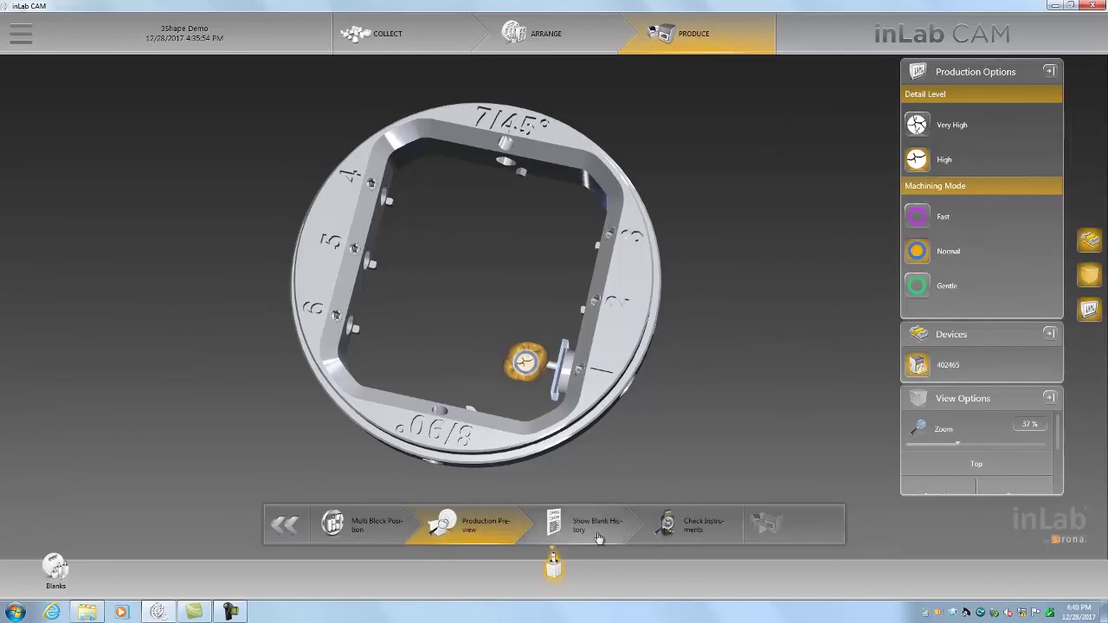
Review the blank history report and continue to the instrument check
left_click(597, 533)
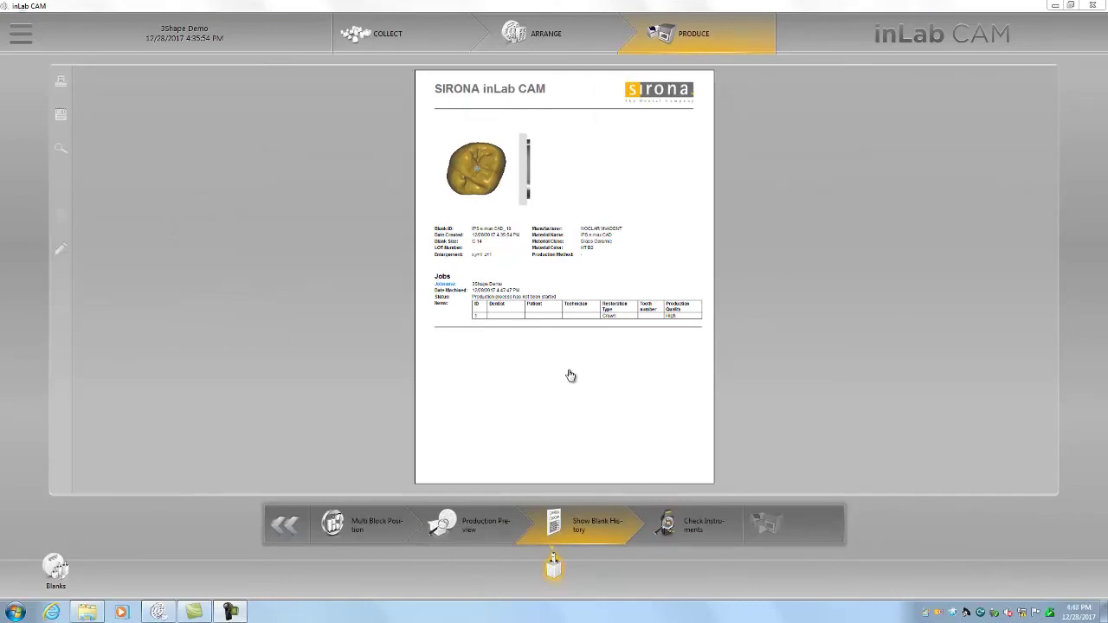
left_click(693, 531)
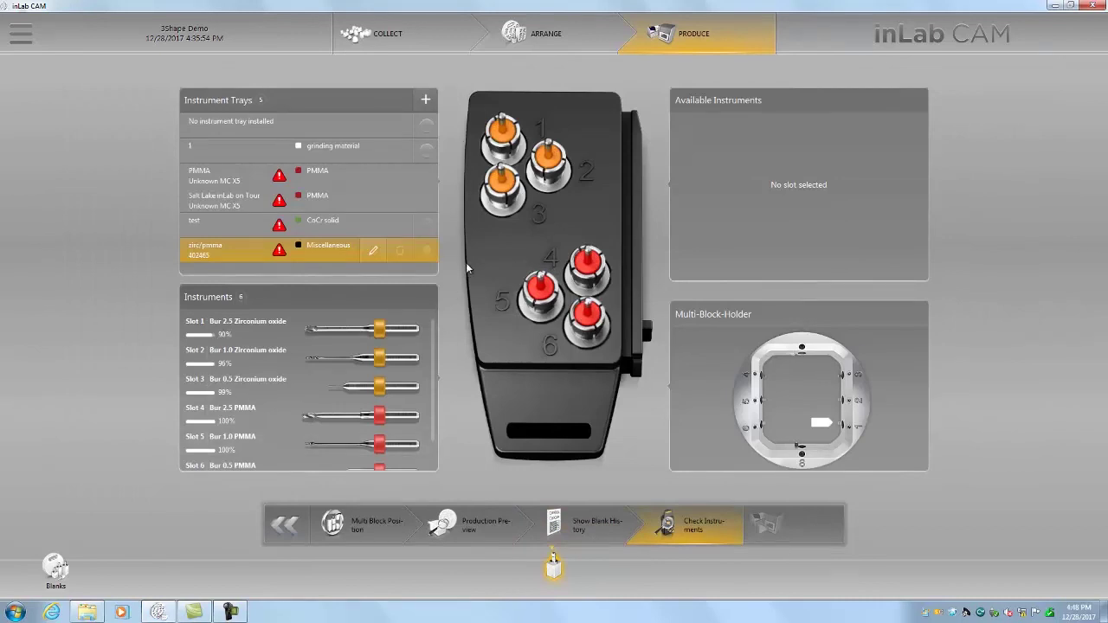
Set instrument tray 1 for grinding material as the installed tray and start production
left_click(336, 159)
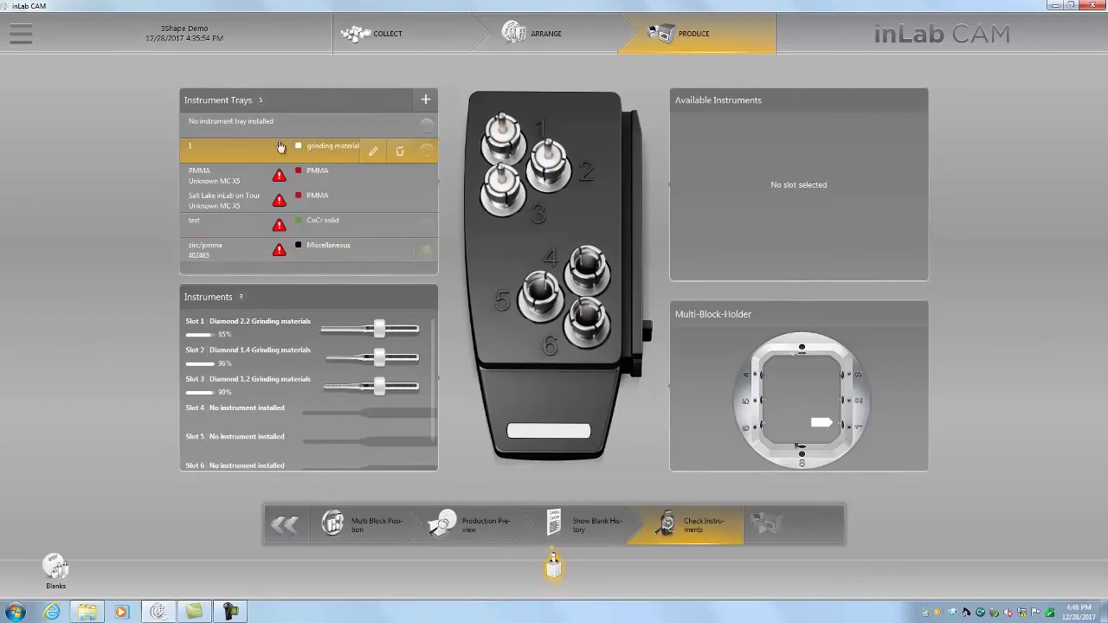
left_click(427, 151)
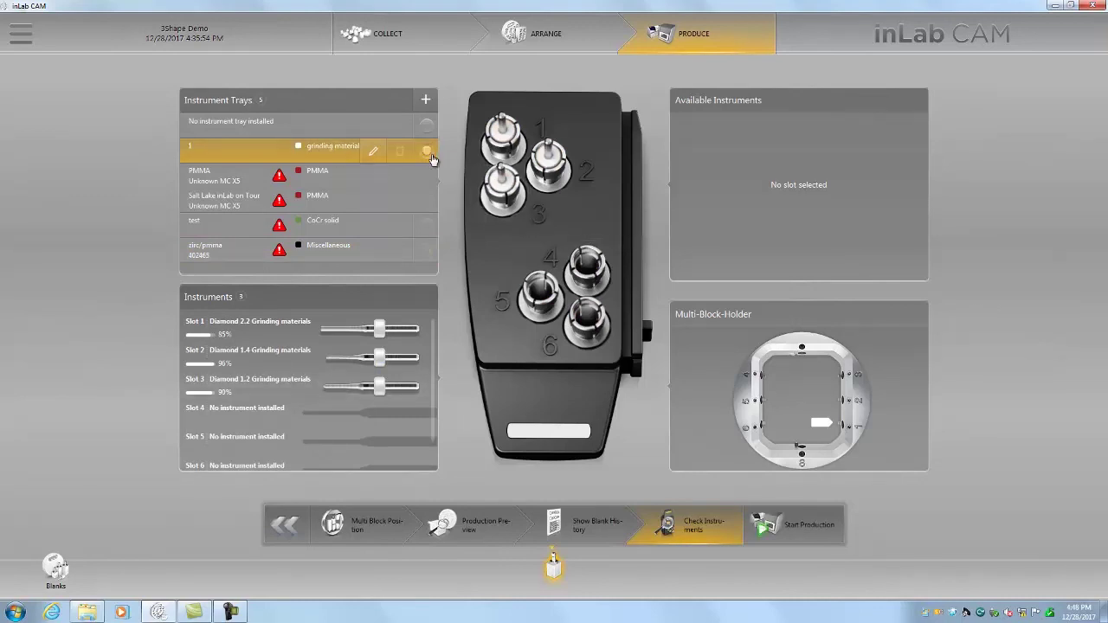
left_click(809, 526)
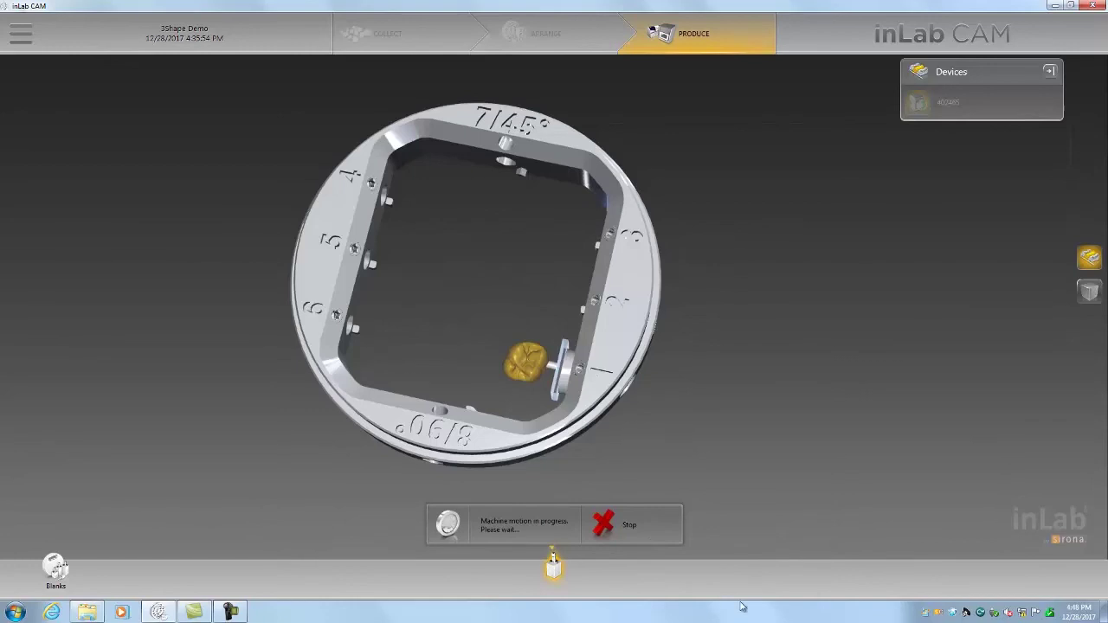